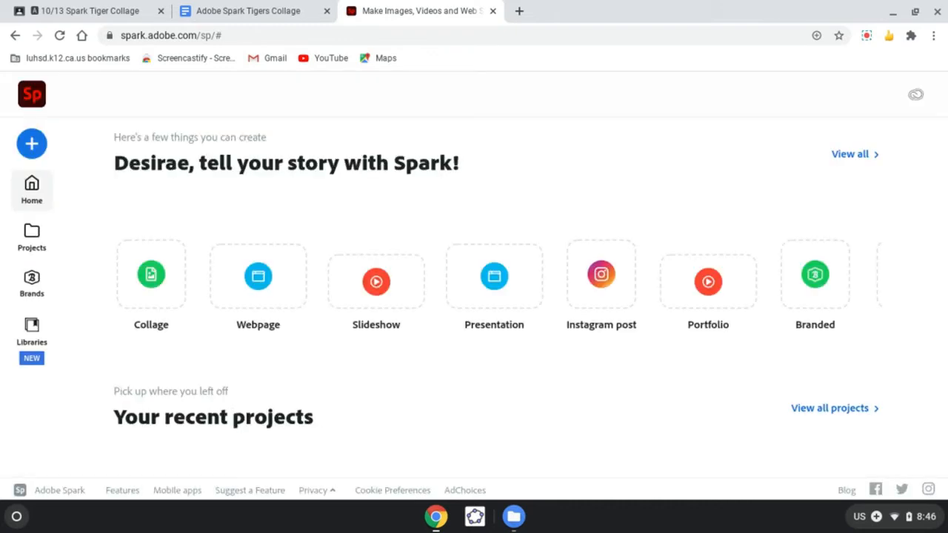
Start a new collage and search the free photos for "tigers".
click(150, 250)
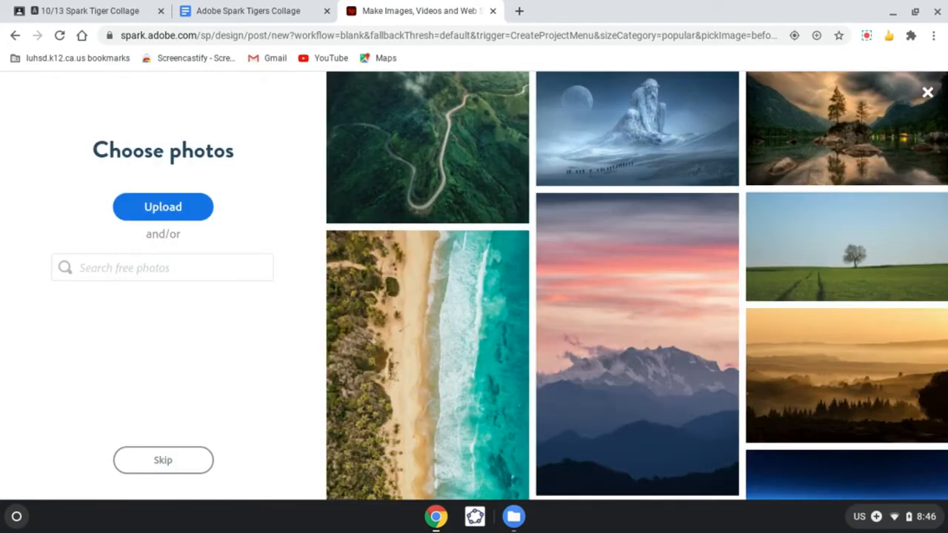
click(142, 260)
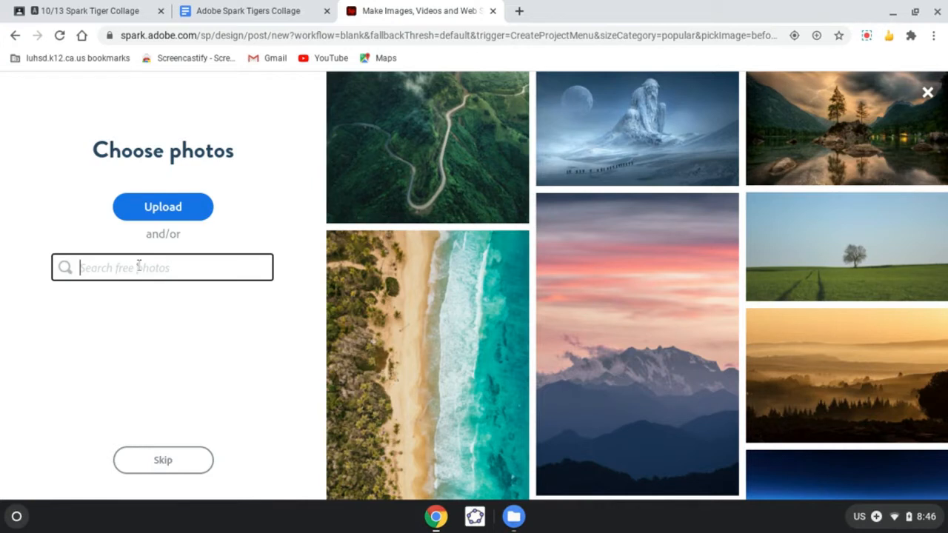
text(tigers)
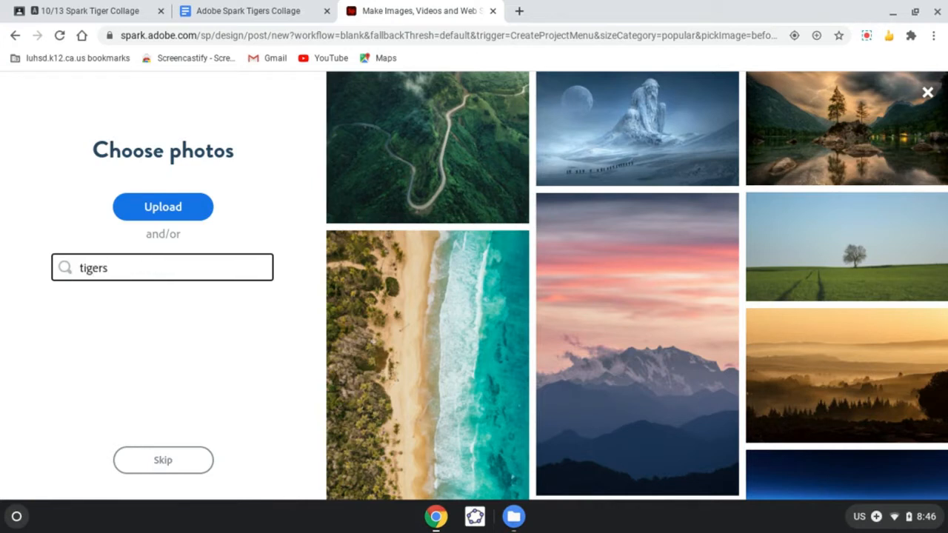
key(Return)
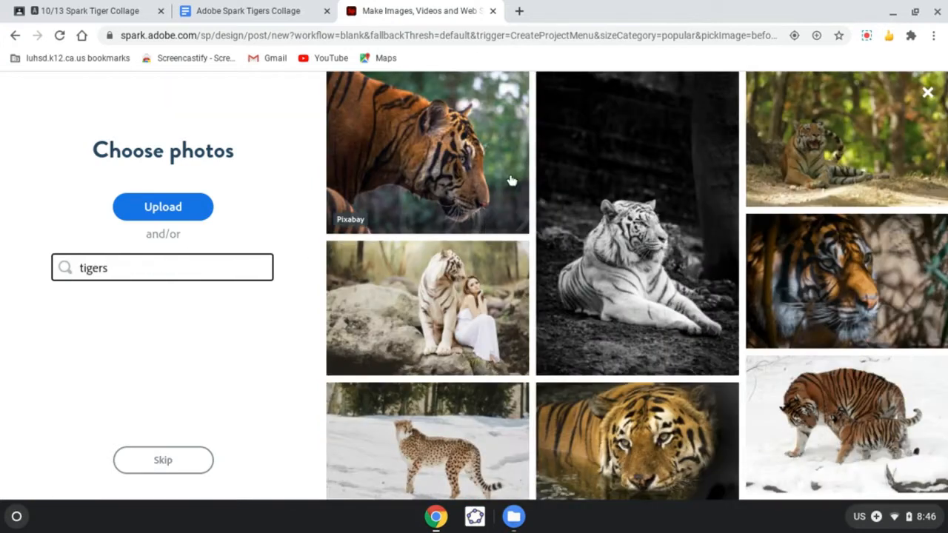
Choose five tiger photos for the collage: side profile, forest clearing, snow with cub, close-up face and reclining on a rock ledge.
click(462, 188)
click(861, 191)
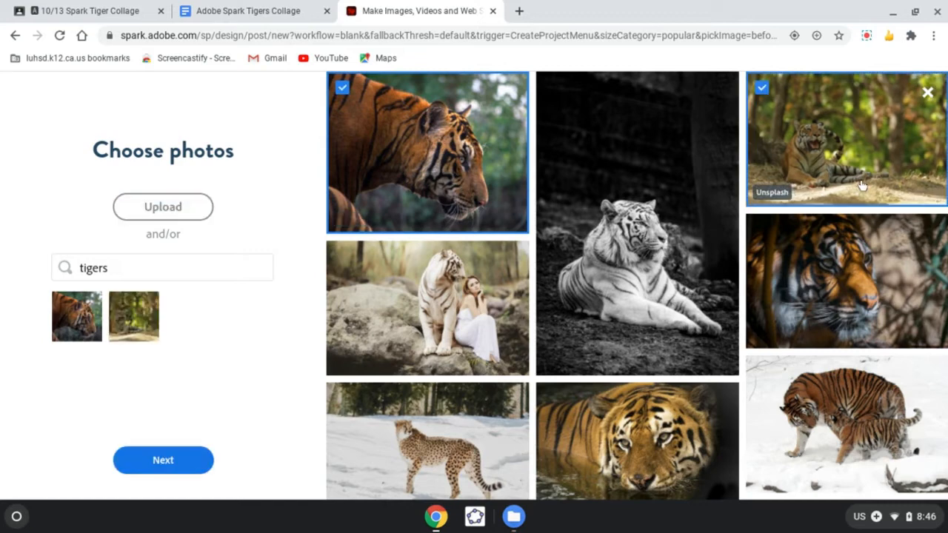
click(800, 403)
scroll(800, 400, down, 6)
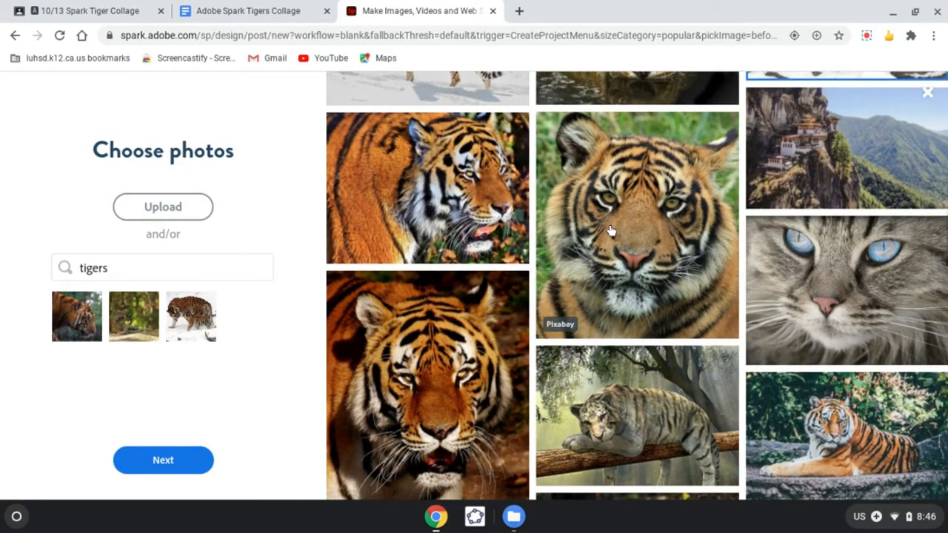
click(611, 232)
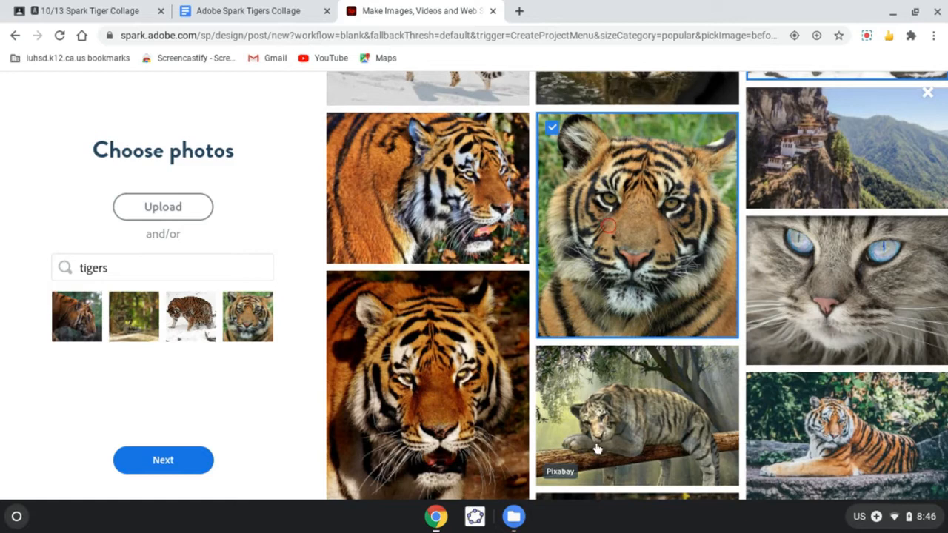
click(899, 449)
scroll(899, 448, down, 4)
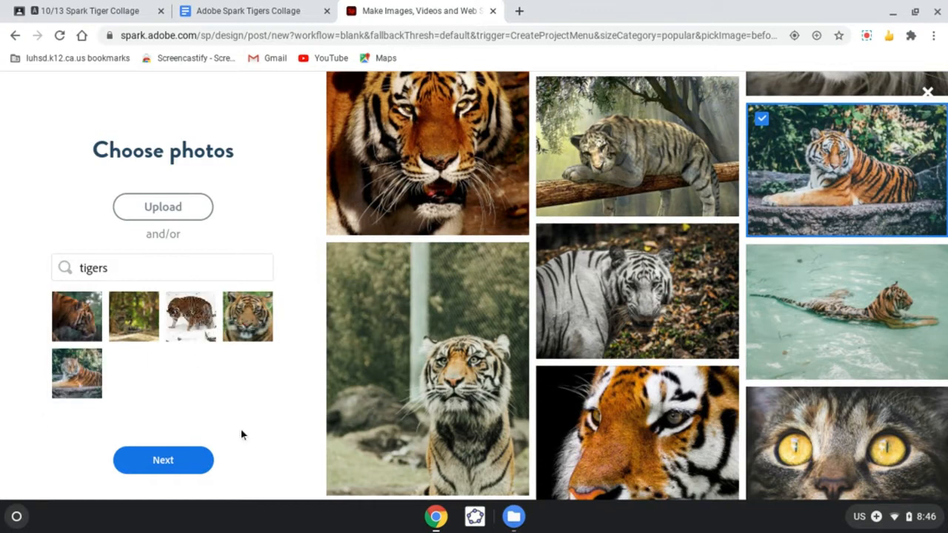
click(175, 460)
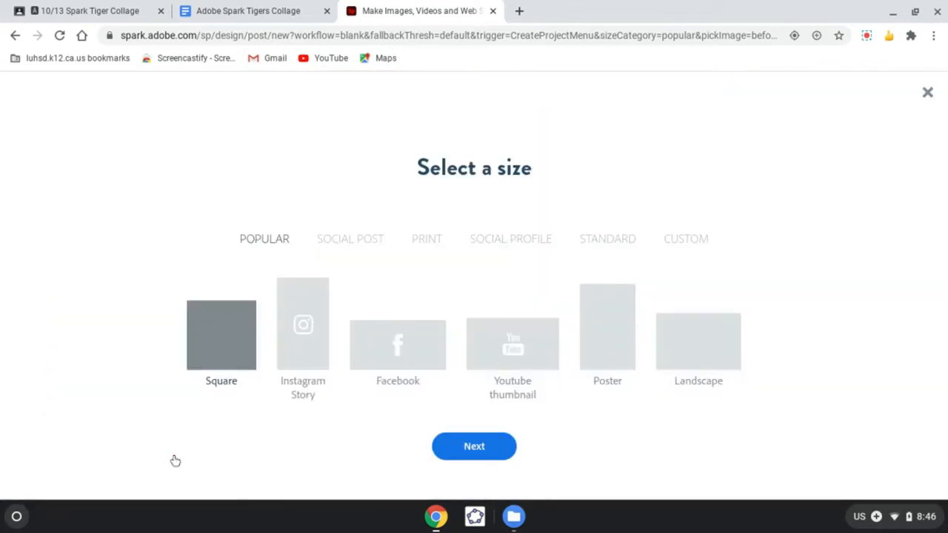
Set the collage size to Poster, 11 x 17 in, and create it.
click(624, 329)
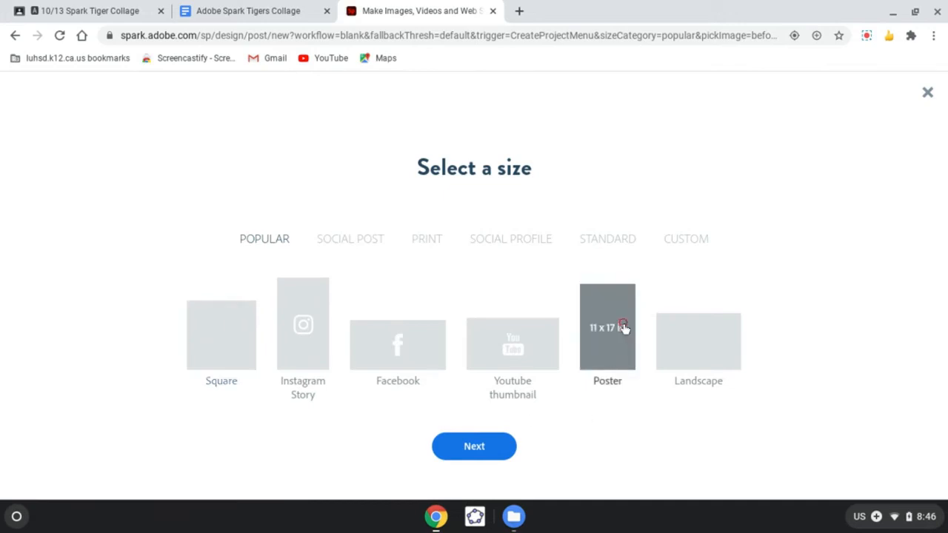
click(473, 446)
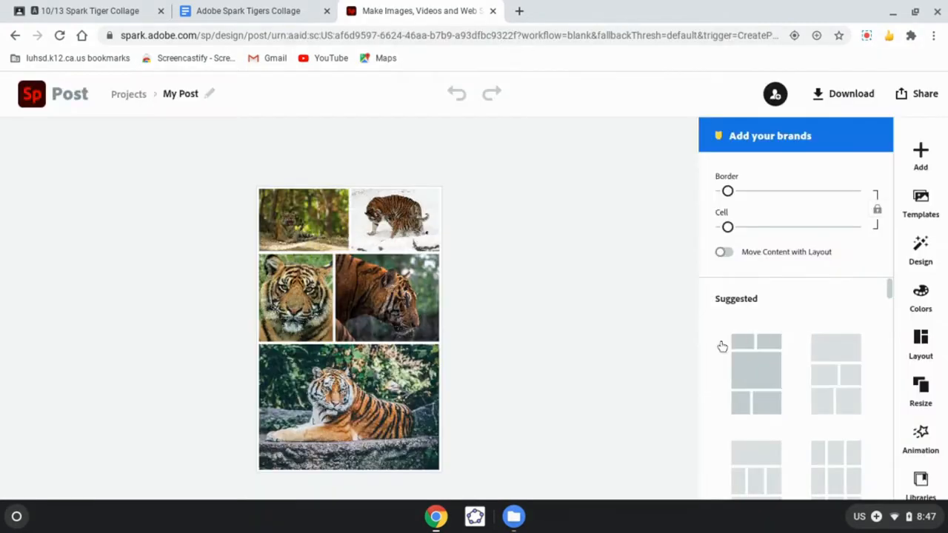
Try three suggested layouts on the collage: wide middle photo, wide top photo, and three-by-three grid.
click(778, 368)
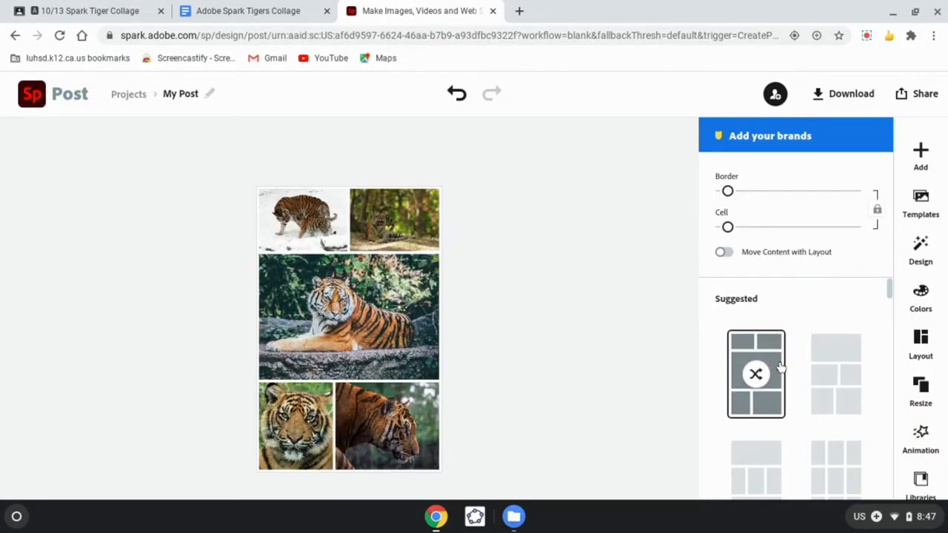
click(833, 390)
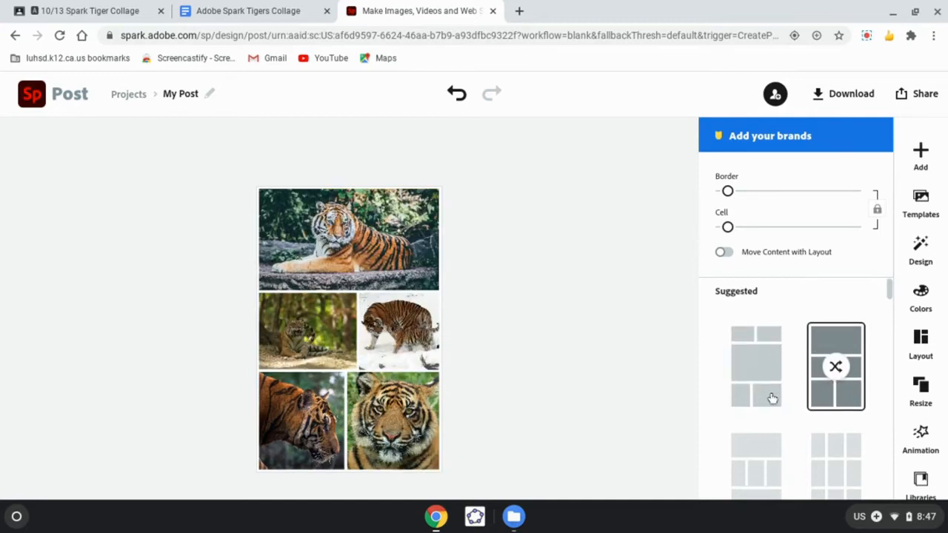
scroll(772, 397, down, 2)
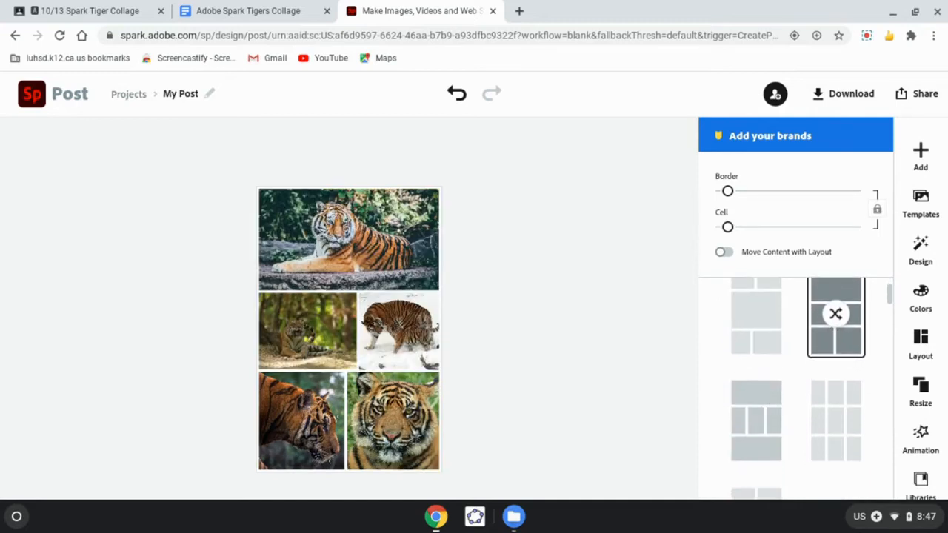
click(819, 419)
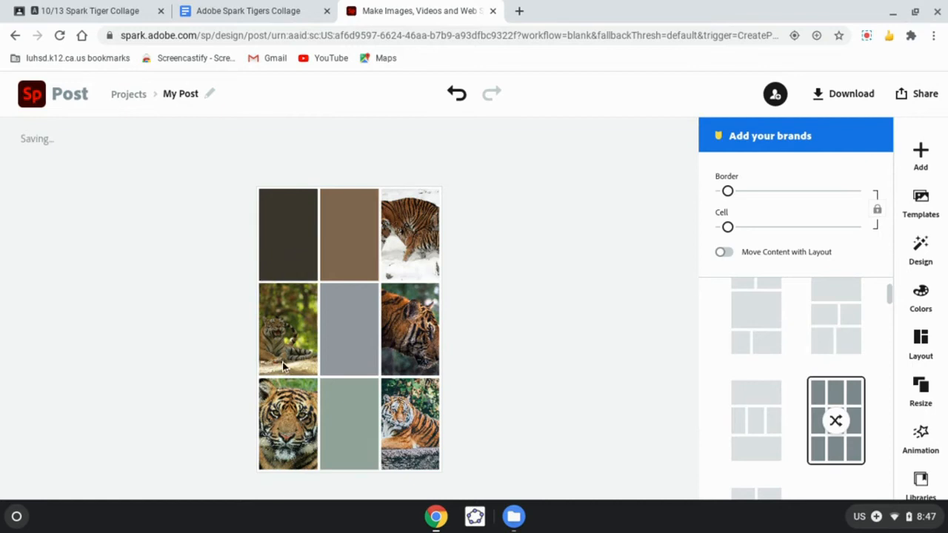
Rearrange the nine-cell grid, moving the forest tiger to the top-left cell and the side-profile tiger to the centre cell.
click(299, 237)
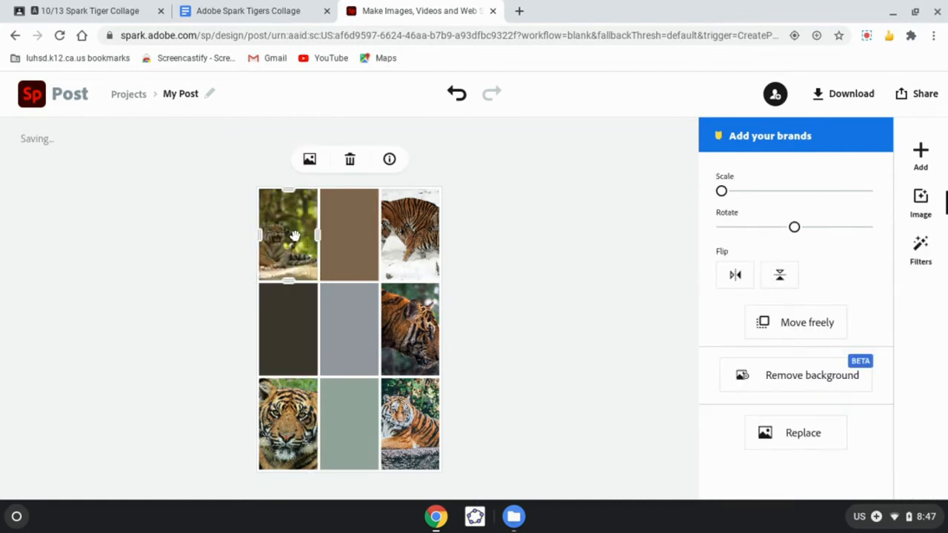
drag(366, 309, 349, 313)
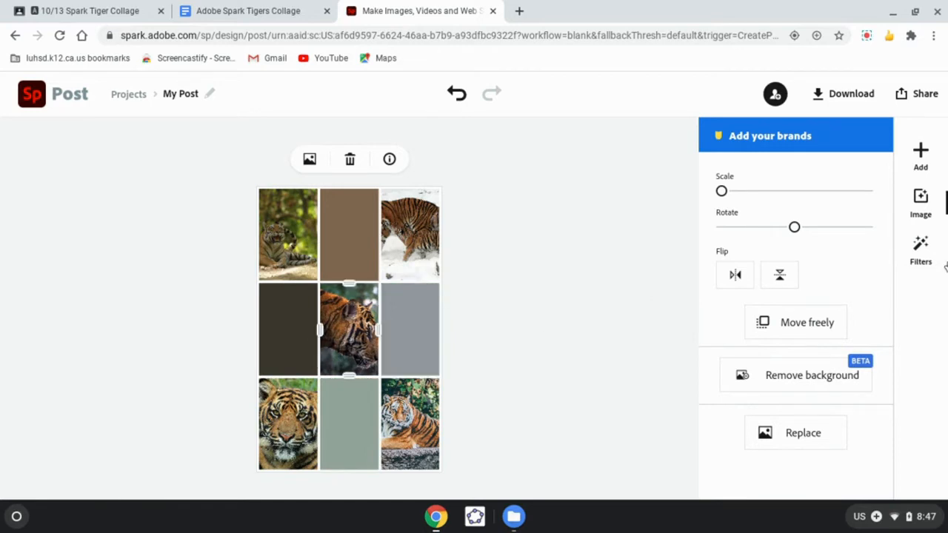
click(544, 251)
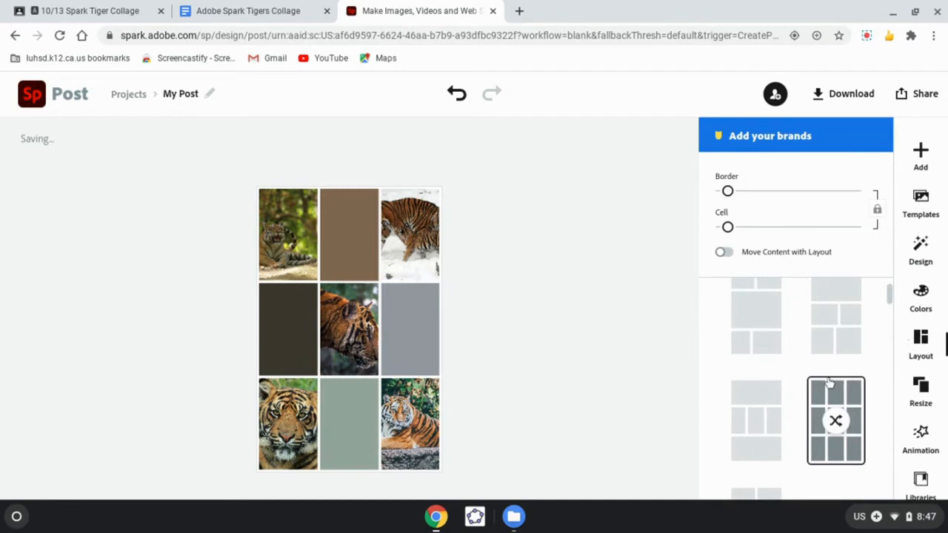
Change the collage to the grid layout with six equal cells in two columns and three rows.
scroll(828, 390, down, 3)
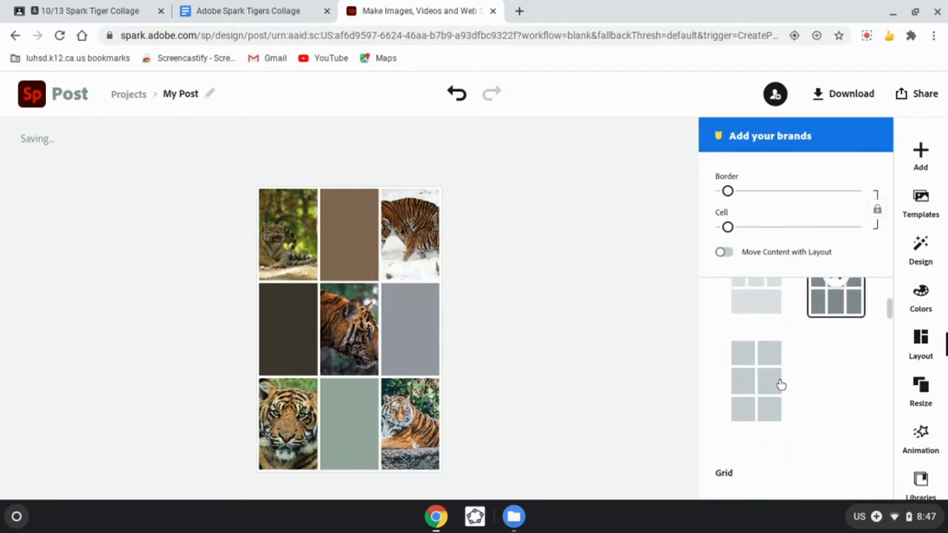
scroll(781, 384, down, 3)
scroll(781, 384, down, 4)
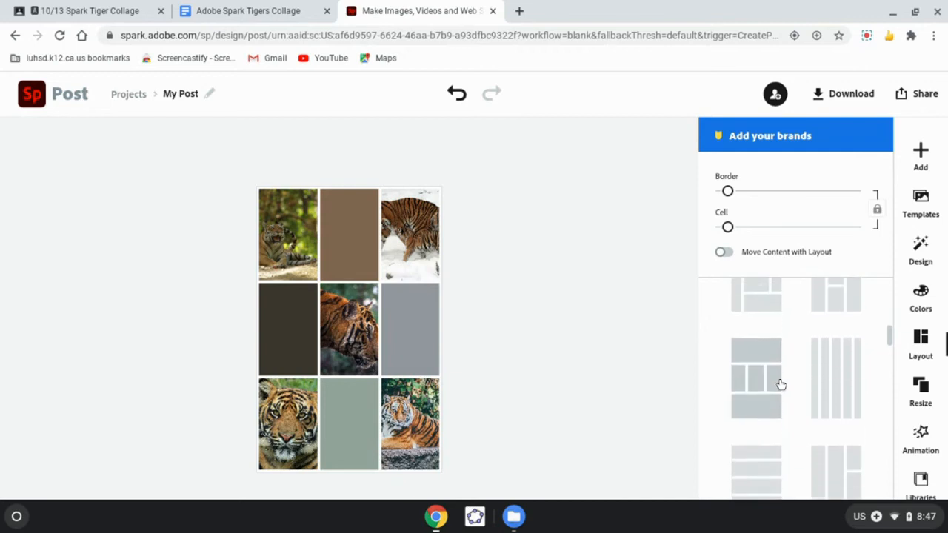
scroll(789, 390, down, 3)
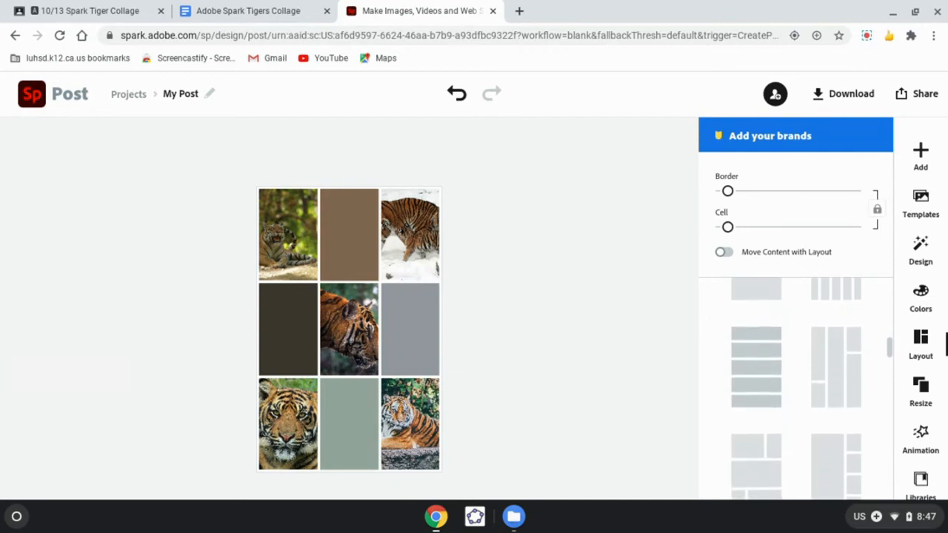
scroll(788, 389, down, 2)
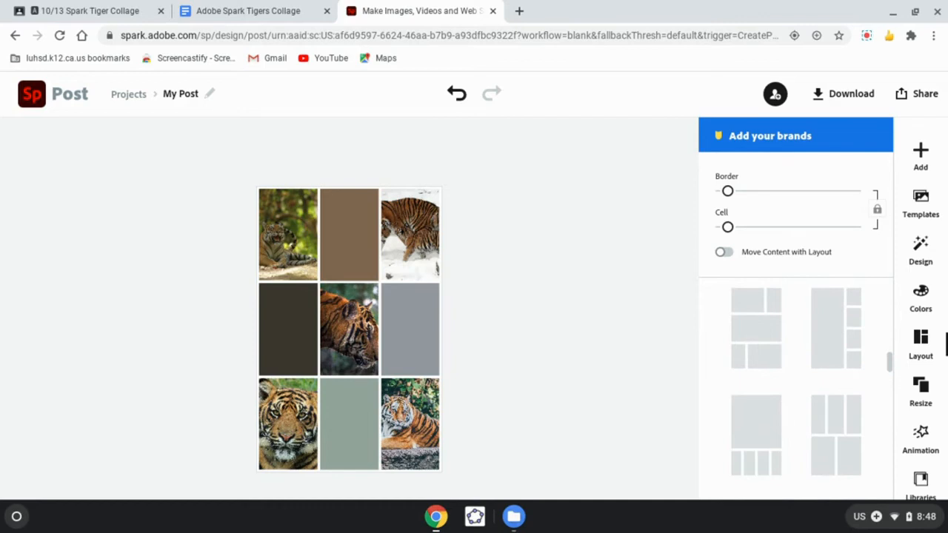
scroll(788, 390, down, 3)
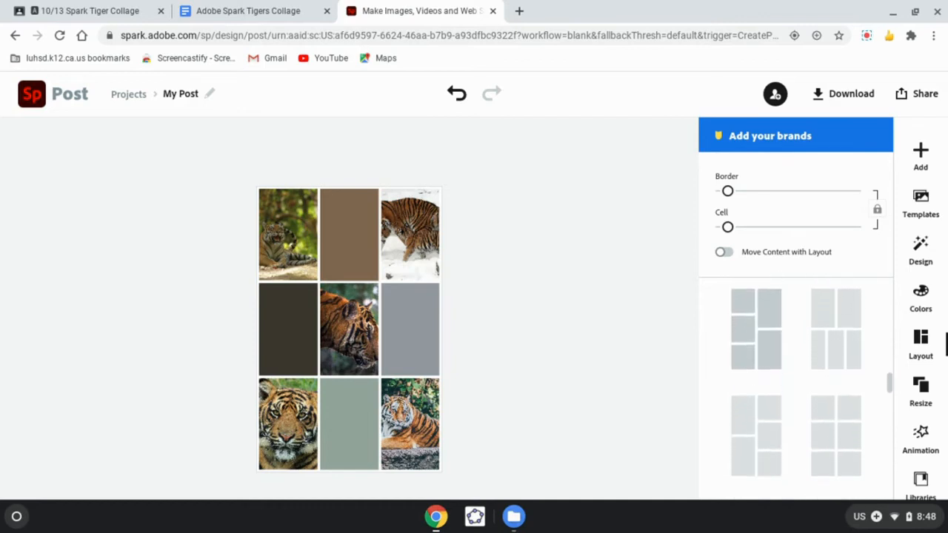
scroll(788, 390, down, 1)
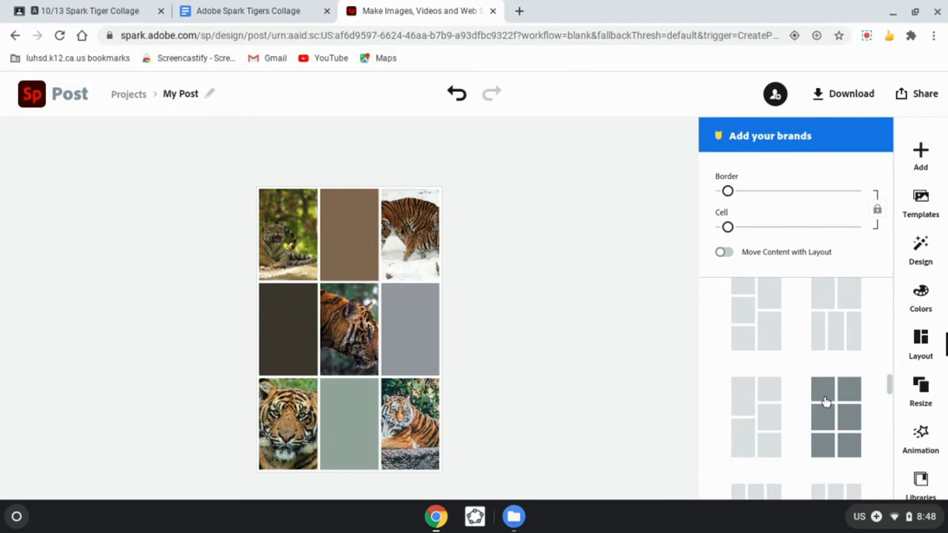
click(826, 401)
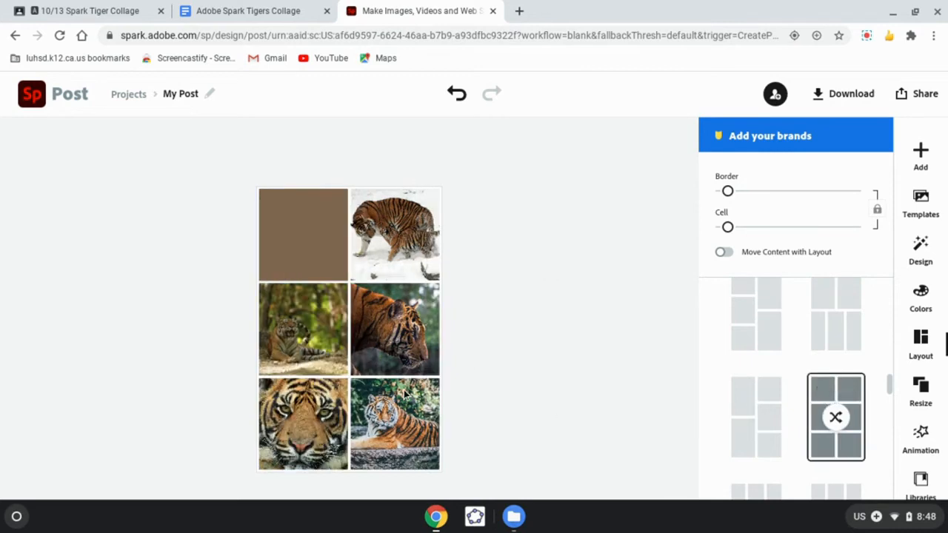
Move the side-profile tiger photo into the empty top-left cell and reposition it within its frame.
drag(390, 331, 312, 211)
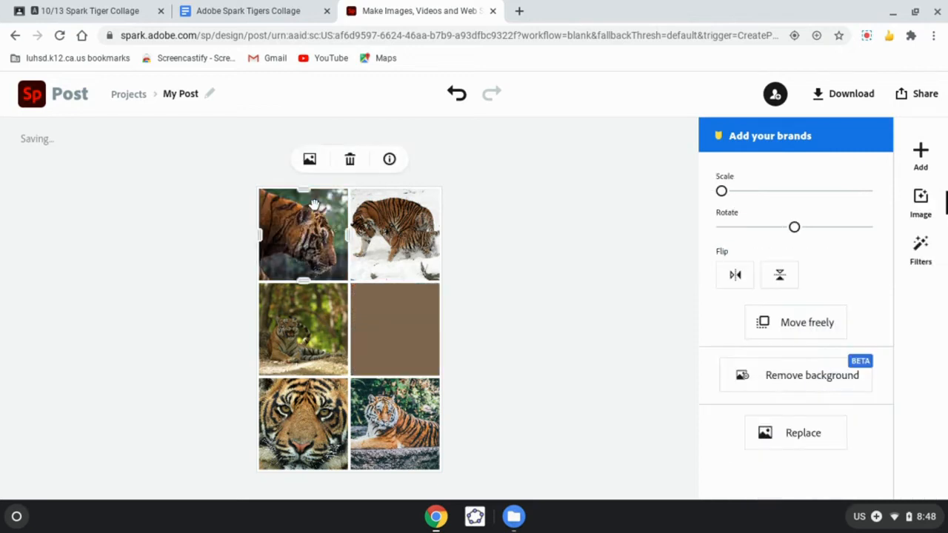
mouse_move(321, 246)
mouse_down()
mouse_move(346, 248)
mouse_move(305, 245)
mouse_up()
mouse_move(372, 242)
mouse_down()
mouse_move(424, 241)
mouse_move(374, 241)
mouse_up()
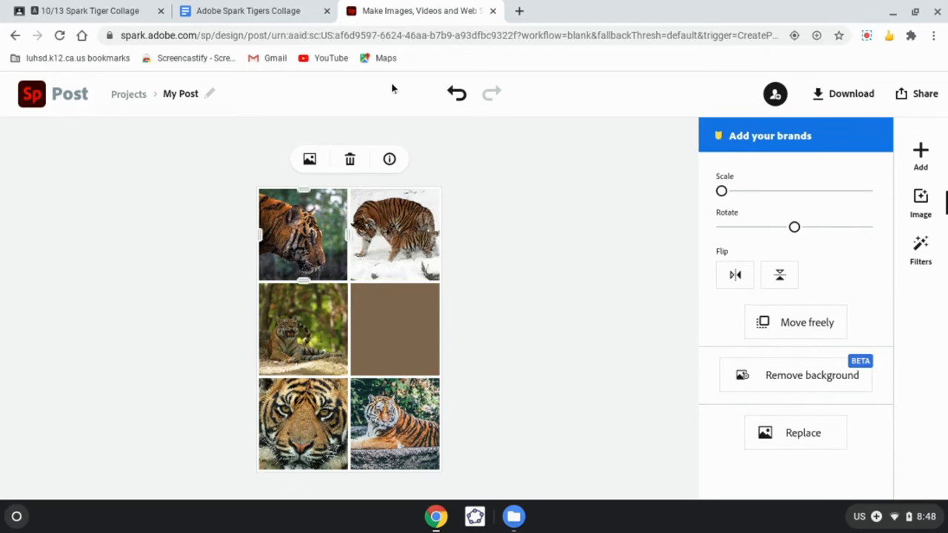
Add a text element to the collage from the "Grand OPENING" template.
click(920, 154)
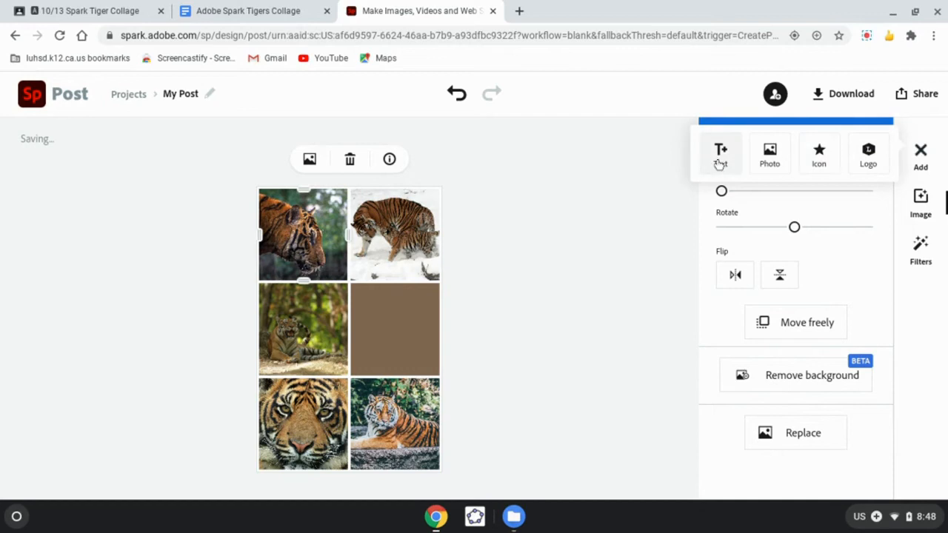
click(718, 157)
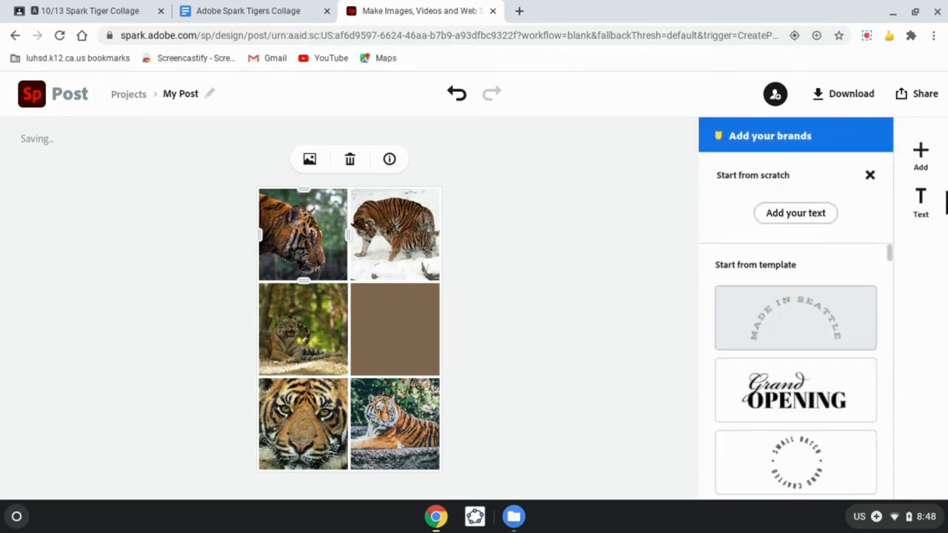
click(793, 415)
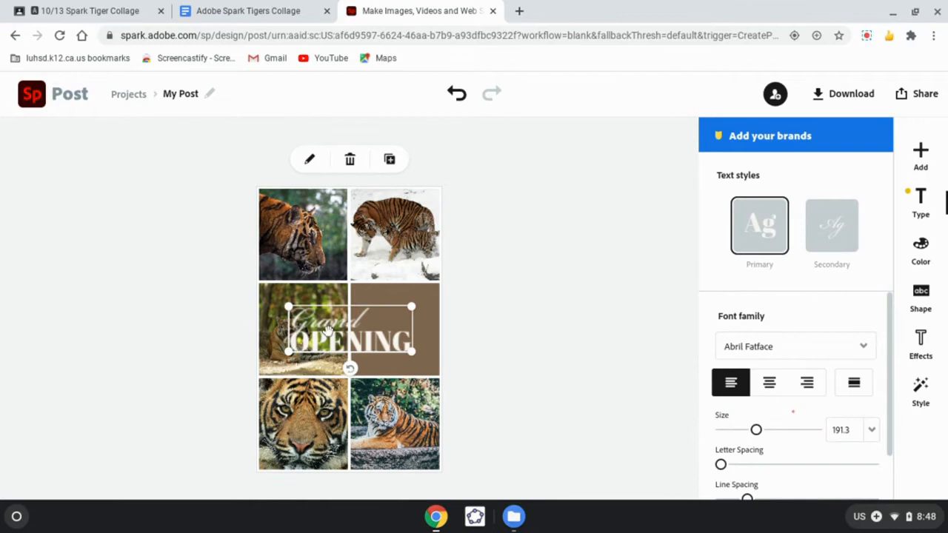
Replace the wording of the "Grand OPENING" text with "Tigers".
double_click(329, 334)
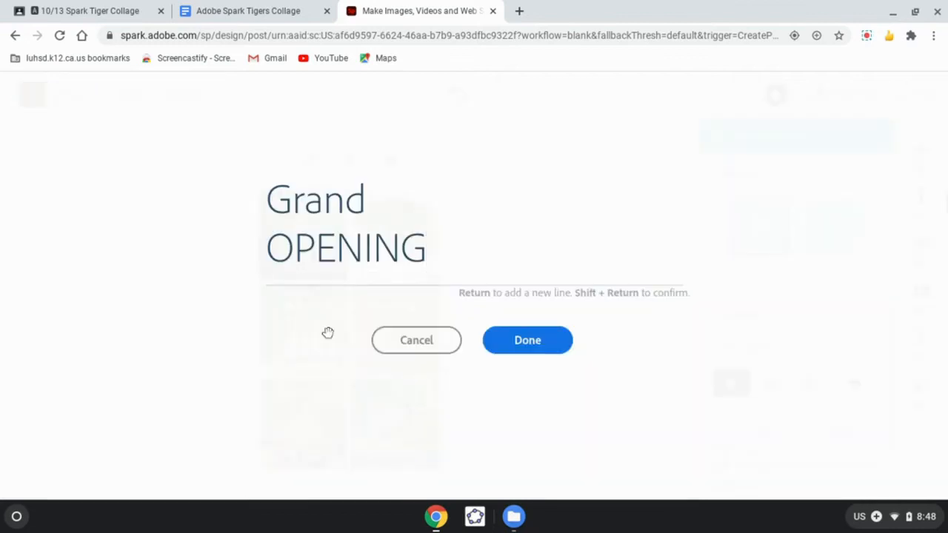
double_click(423, 257)
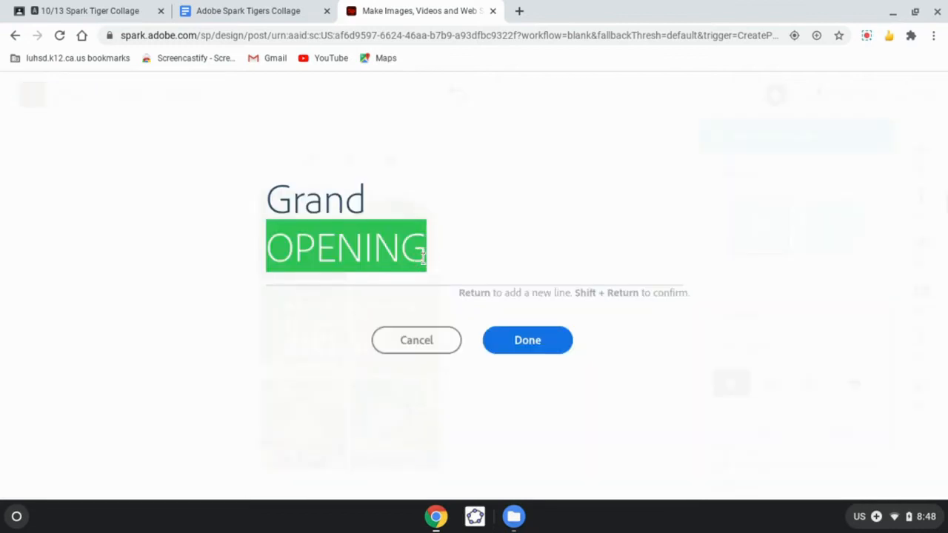
key(BackSpace)
key(BackSpace)
key(BackSpace)
key(BackSpace)
key(BackSpace)
key(BackSpace)
key(BackSpace)
key(BackSpace)
key(BackSpace)
key(BackSpace)
key(BackSpace)
key(BackSpace)
key(BackSpace)
text(Tigers)
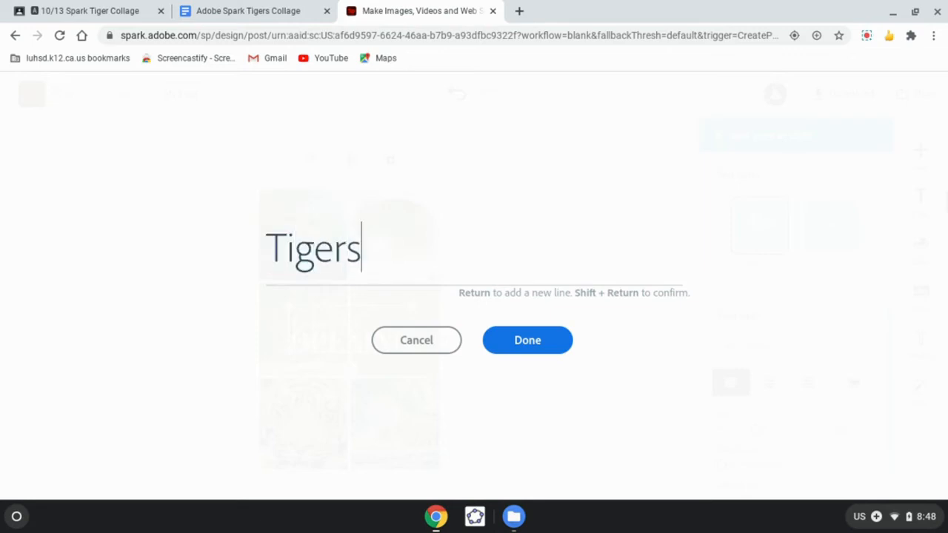
click(516, 338)
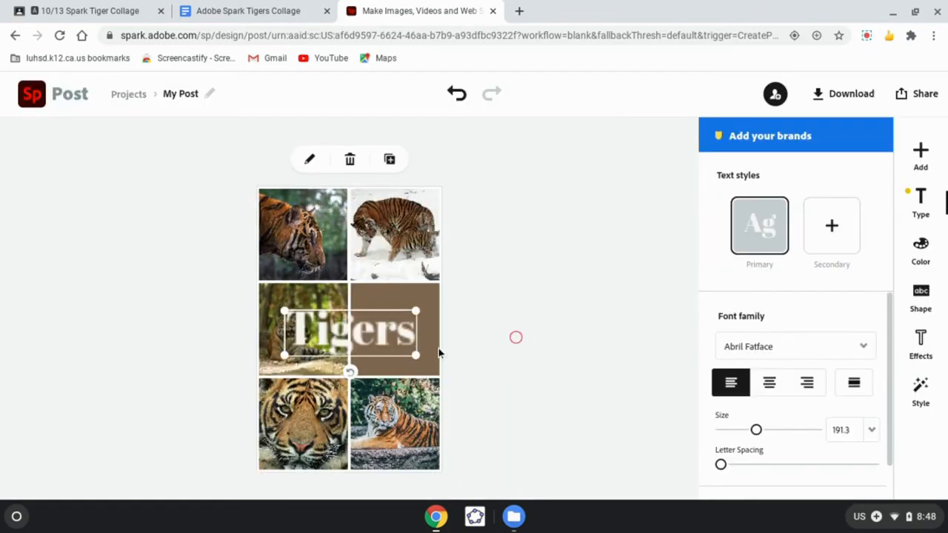
Shrink the "Tigers" text to a size of about 101 and place it inside the empty brown cell.
drag(305, 354, 397, 349)
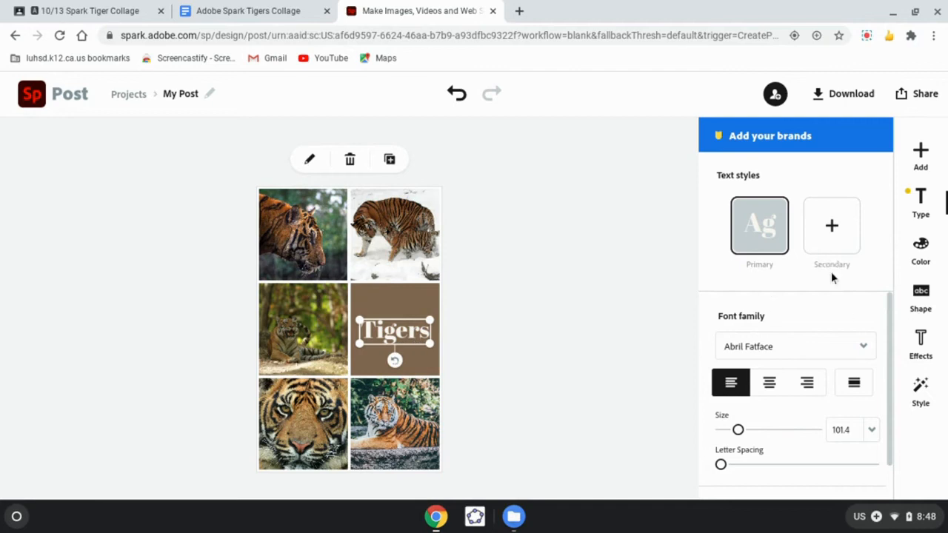
Try a secondary text style on the "Tigers" text and undo it.
click(832, 226)
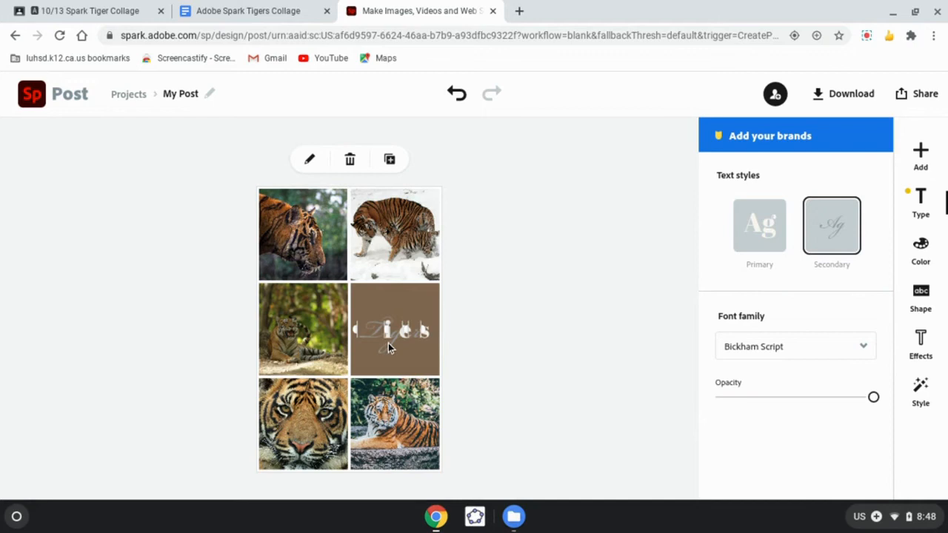
key(ctrl+z)
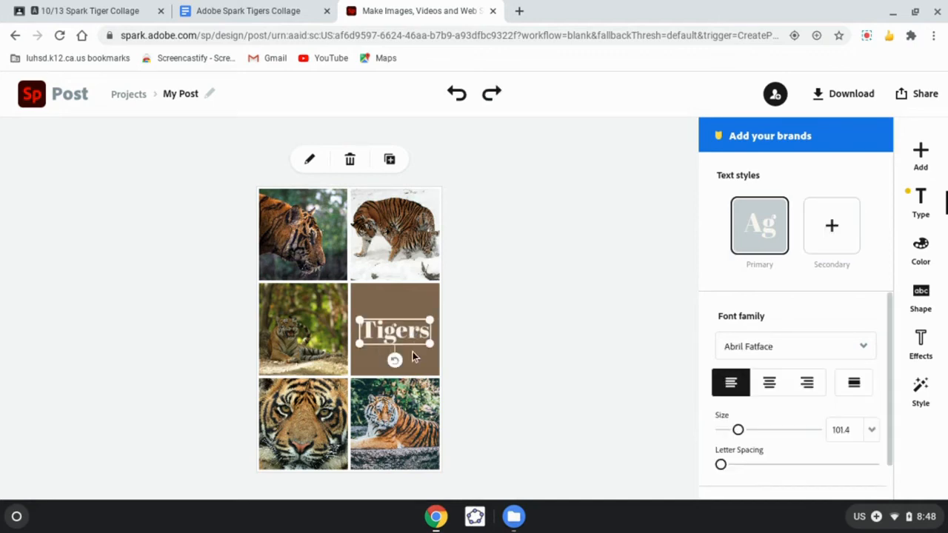
Add the circular "Small Batch • Hand Crafted" template text and move it around "Tigers" in the brown cell.
click(921, 154)
click(722, 155)
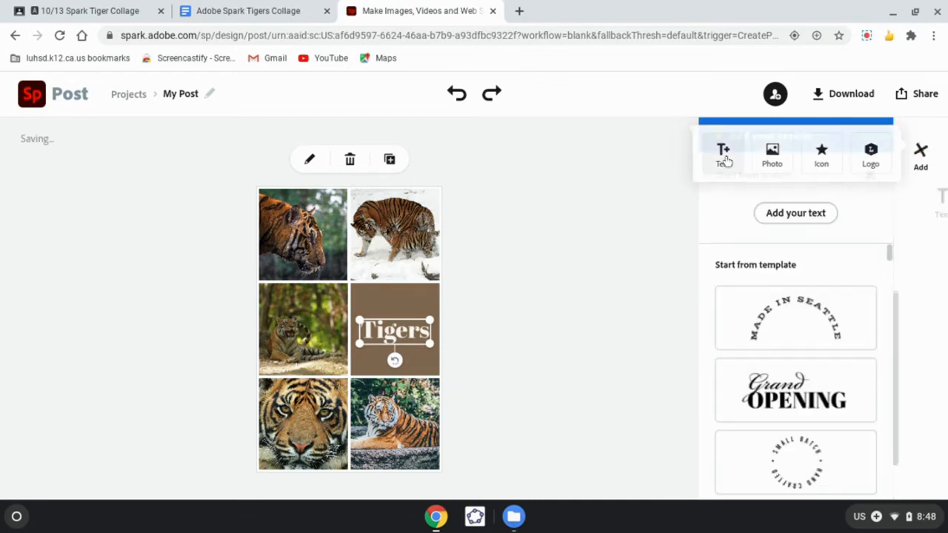
scroll(799, 387, down, 3)
scroll(798, 387, up, 1)
click(796, 387)
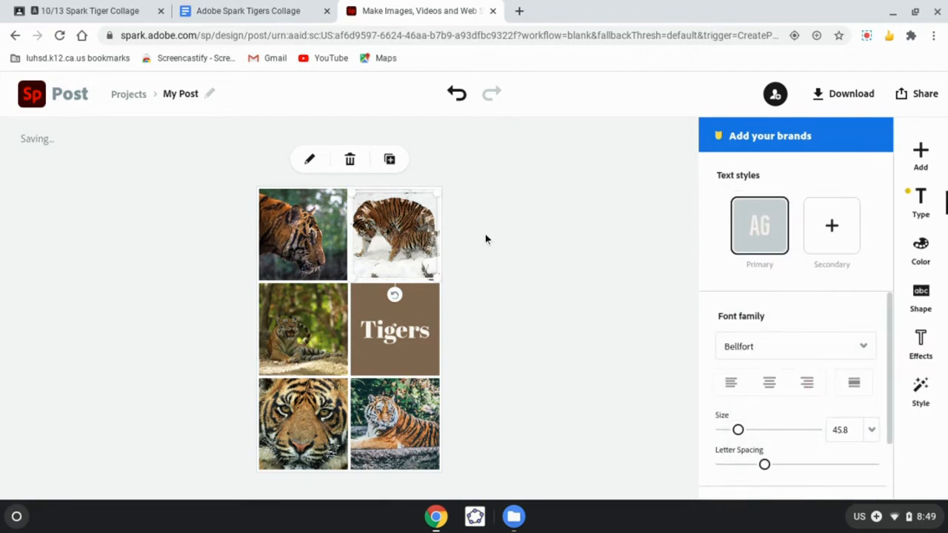
drag(409, 220, 410, 319)
Replace "Small Batch" with the creator's title and surname and "Hand Crafted" with "Period 1" in the circular text.
double_click(406, 298)
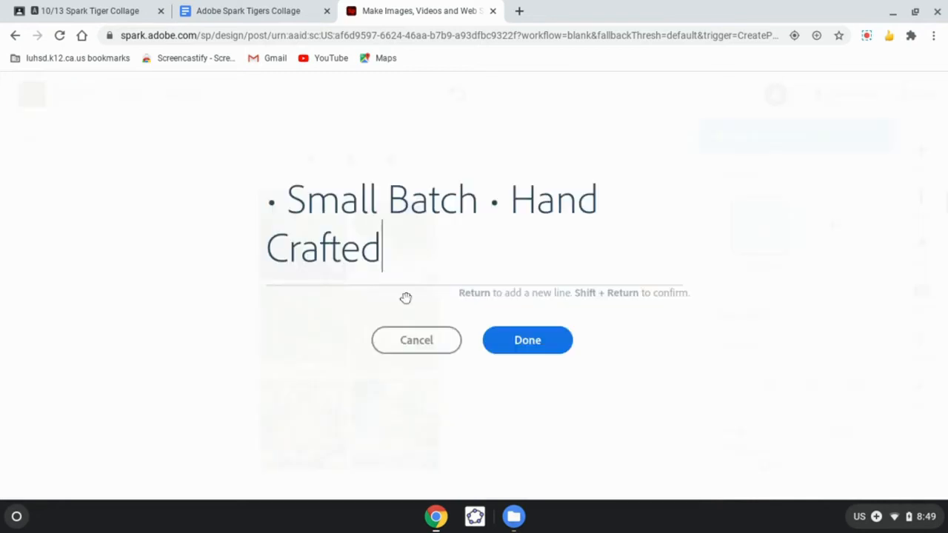
drag(478, 201, 288, 199)
text(Ms. Lee)
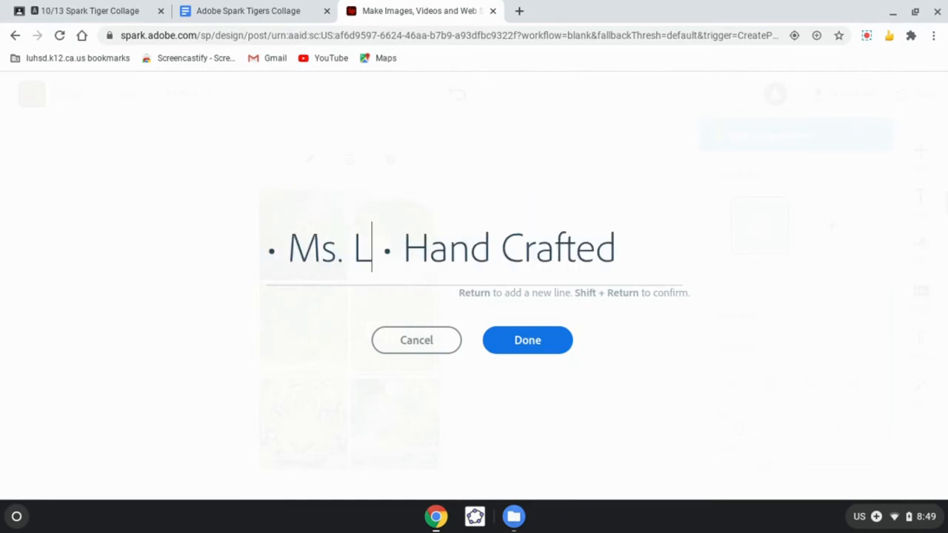
drag(443, 252, 654, 263)
text(PErio)
key(BackSpace)
key(BackSpace)
key(BackSpace)
key(BackSpace)
text(eriod 1)
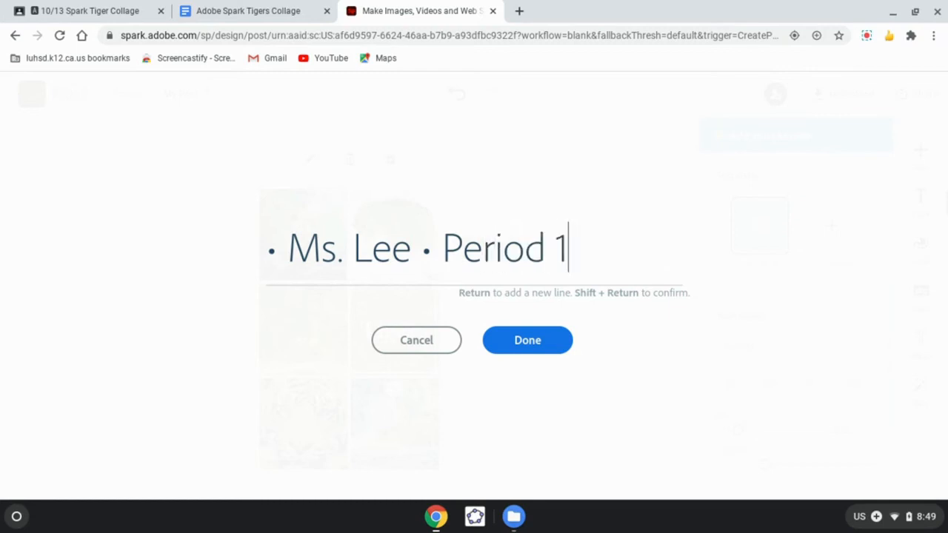
click(540, 340)
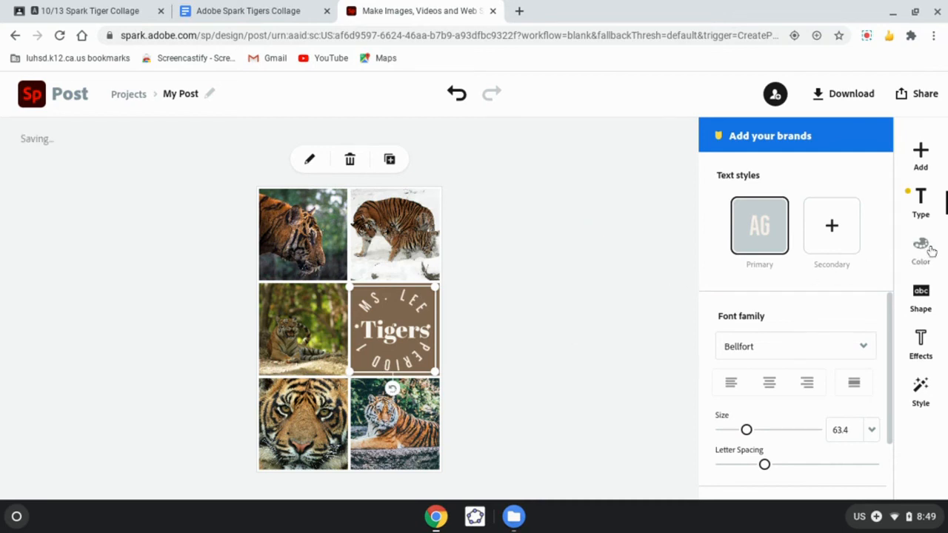
Try the yellow-green, orange-green and red-teal decorative color palettes on the whole collage.
click(933, 251)
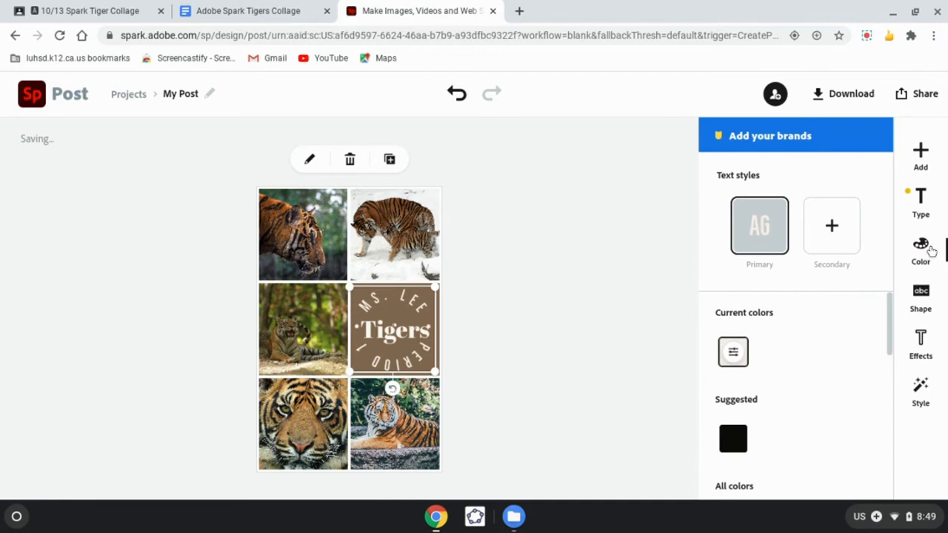
click(668, 234)
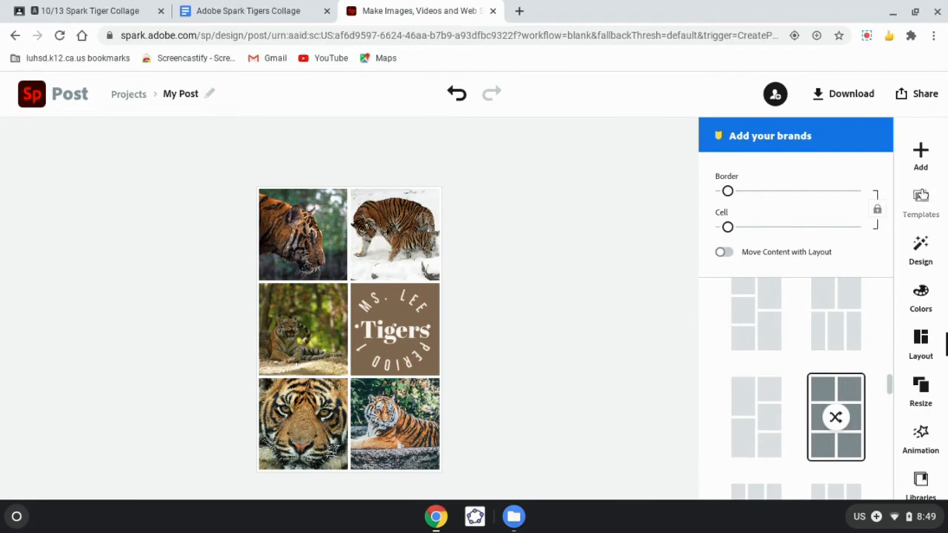
click(918, 297)
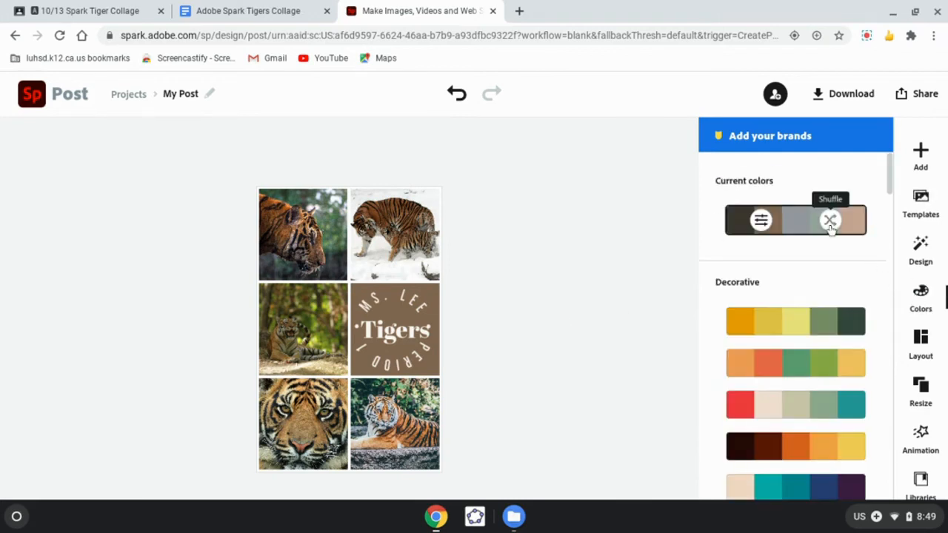
click(799, 329)
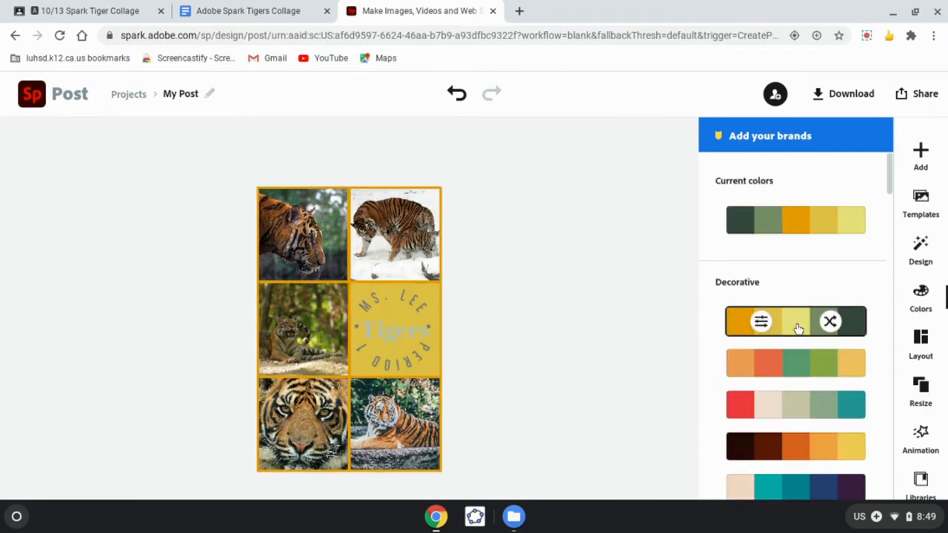
click(781, 363)
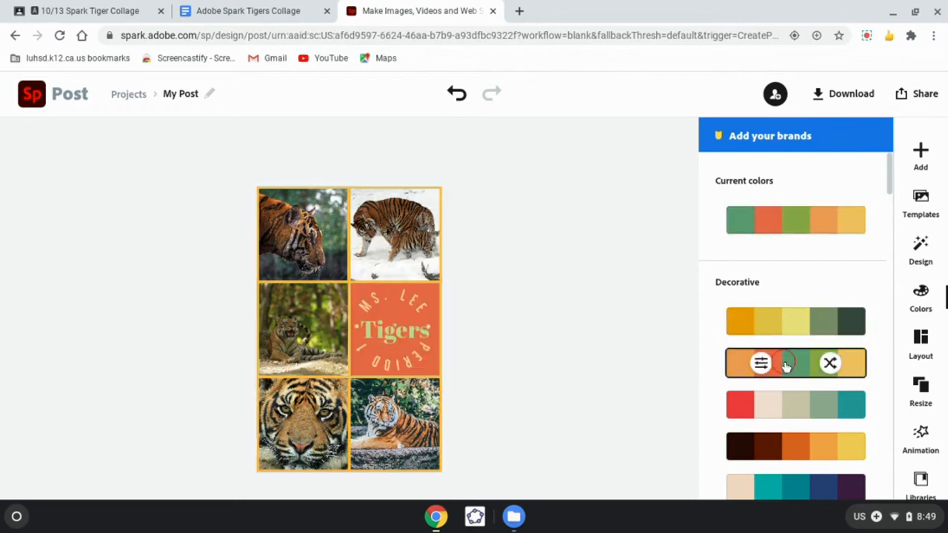
click(779, 399)
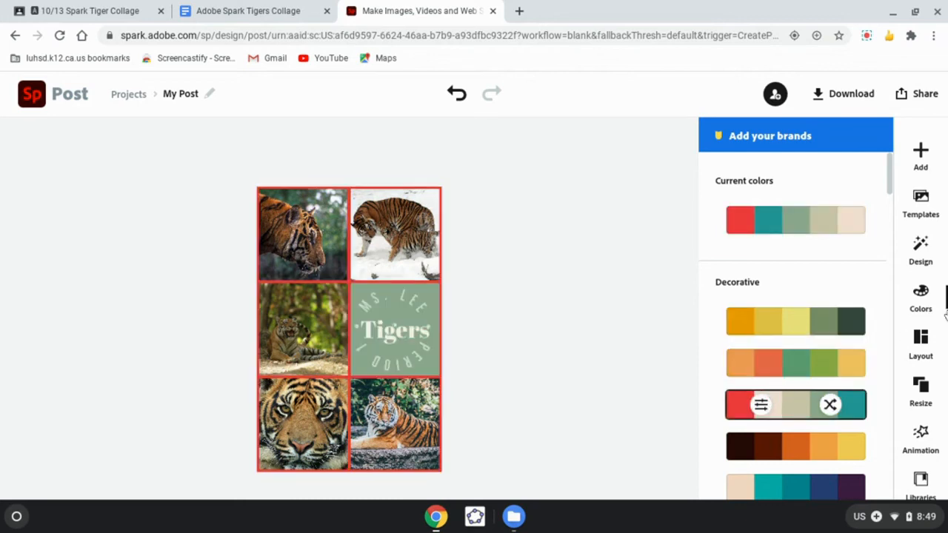
Widen the collage's linked border and cell spacing, and apply the decorative palette of beige, teals, navy and purple.
click(920, 338)
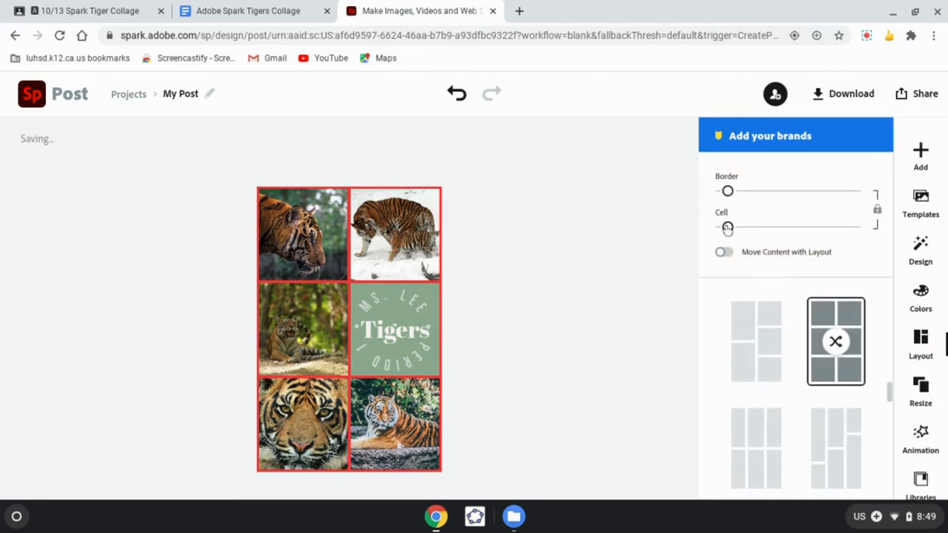
drag(728, 229, 745, 231)
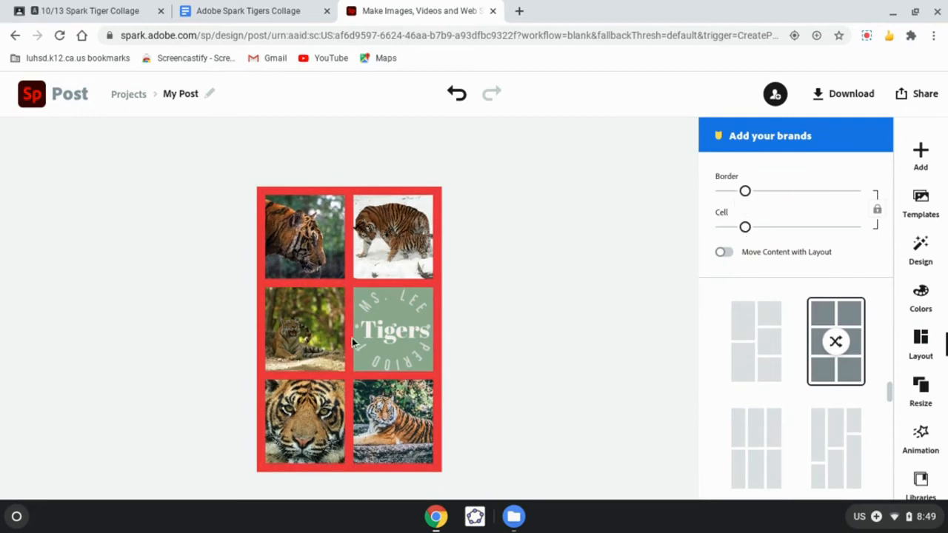
click(921, 302)
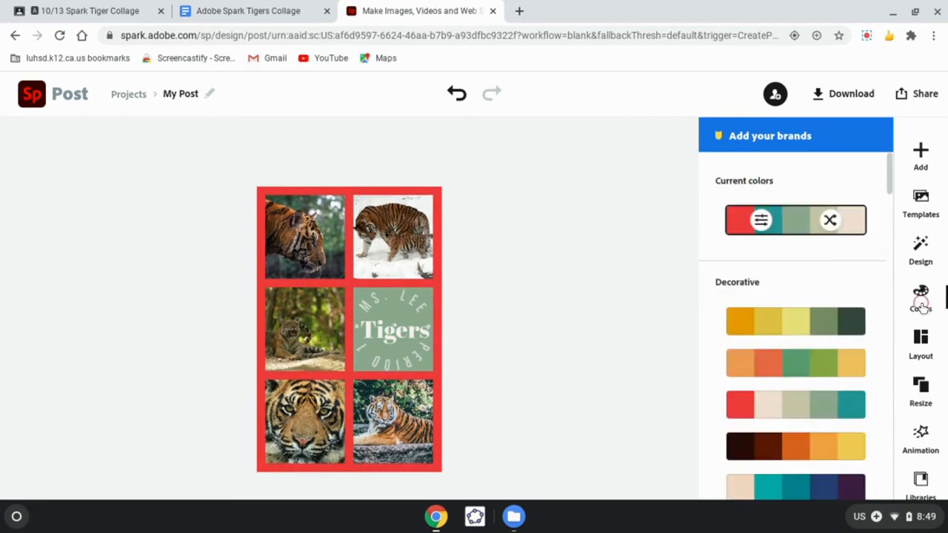
click(765, 492)
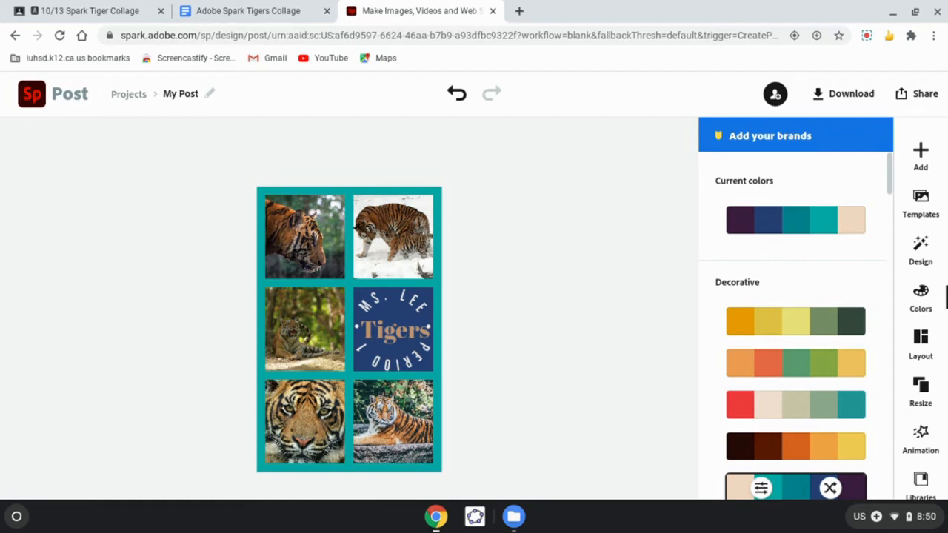
Replace the tiger photo beside the title cell with the black-and-white reclining tiger from a free-photo search for "tigers".
click(313, 338)
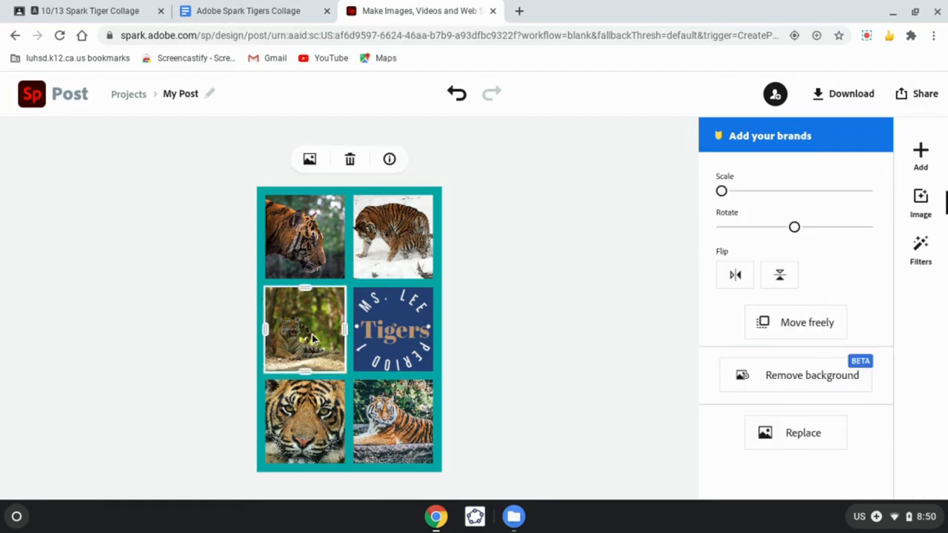
click(310, 160)
text(tigers)
key(Return)
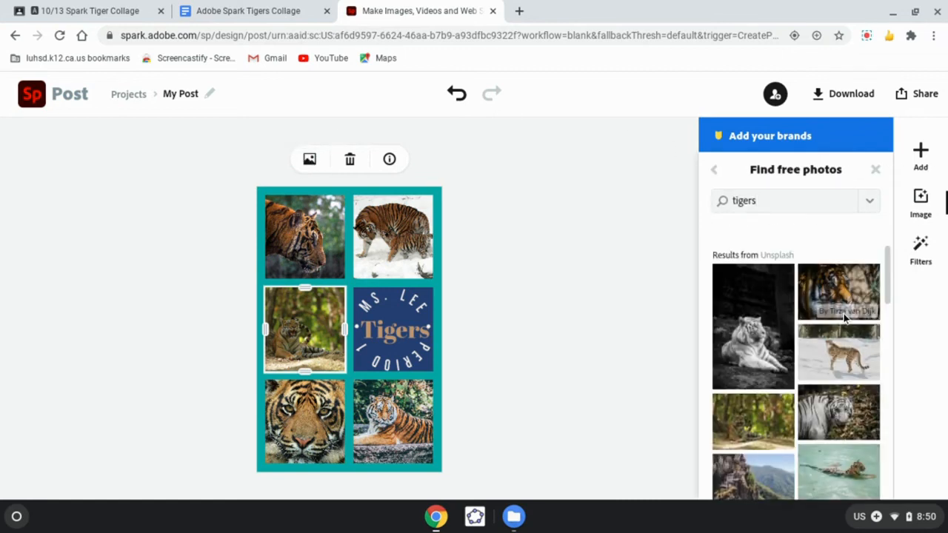
click(759, 326)
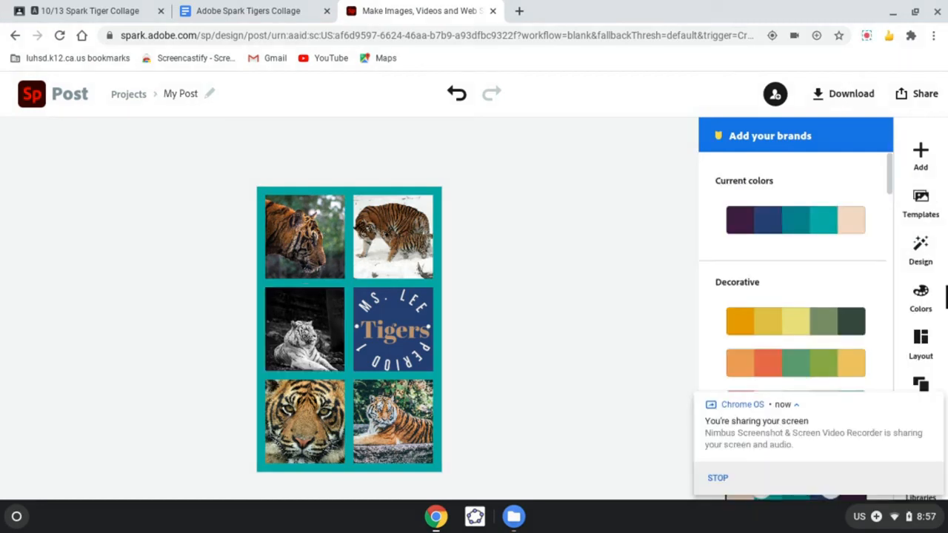
Rename the project as "1 Last Tiger Collage" and download it in JPG format.
click(185, 94)
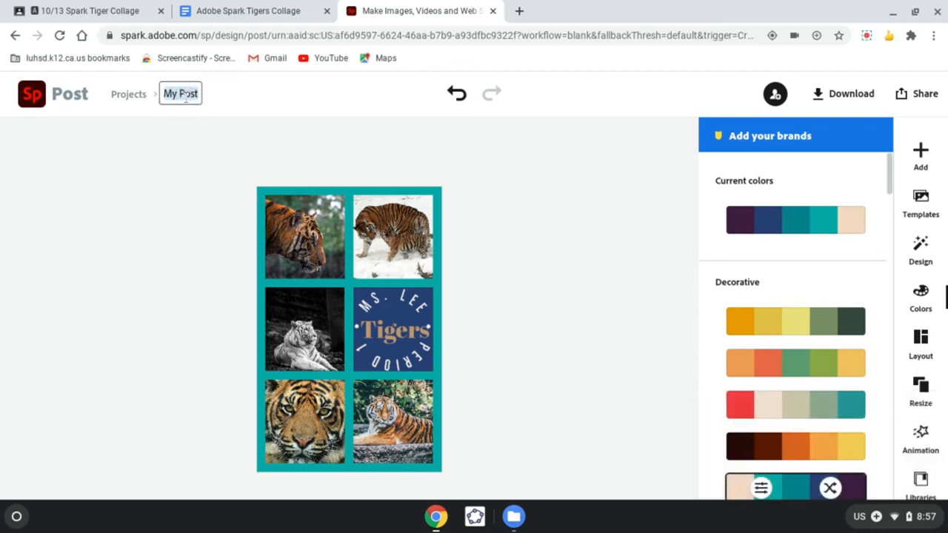
key(BackSpace)
text(1 Last)
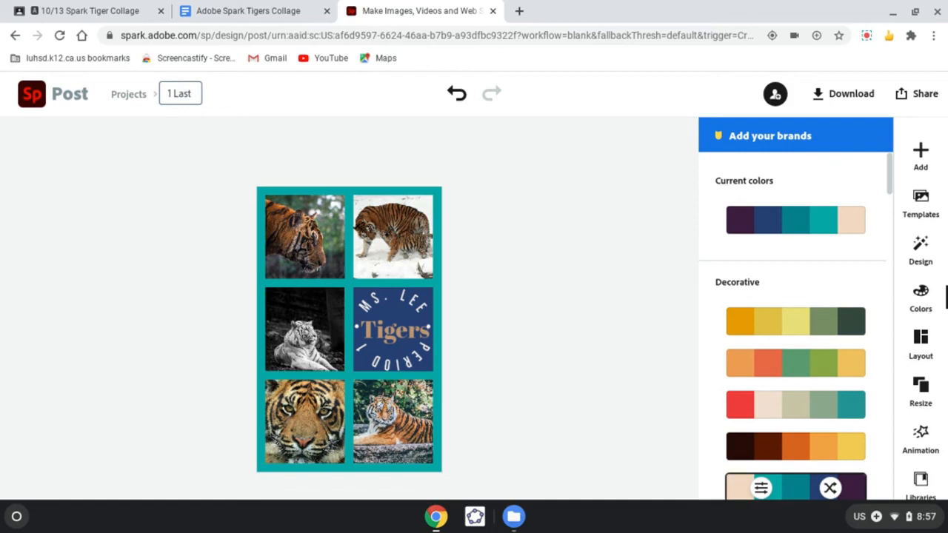
text( Tiger Collage)
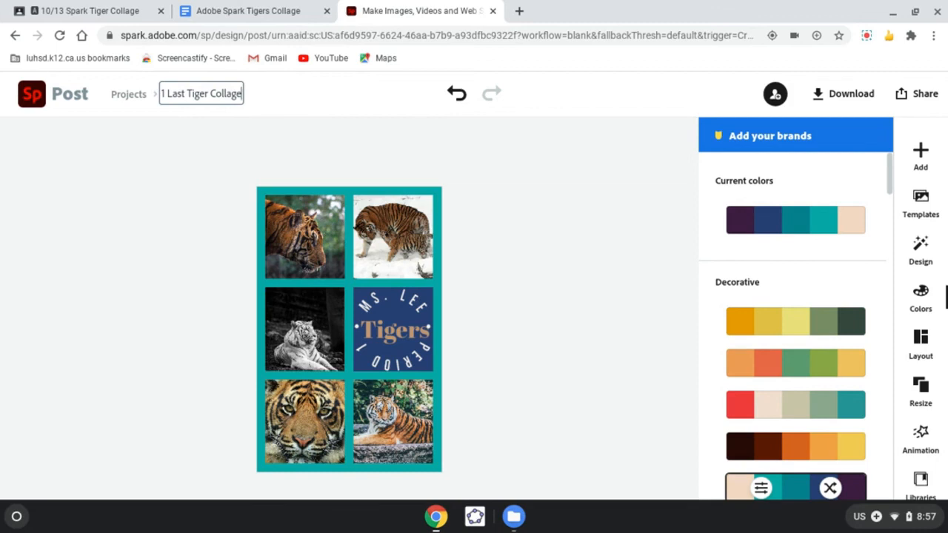
click(374, 160)
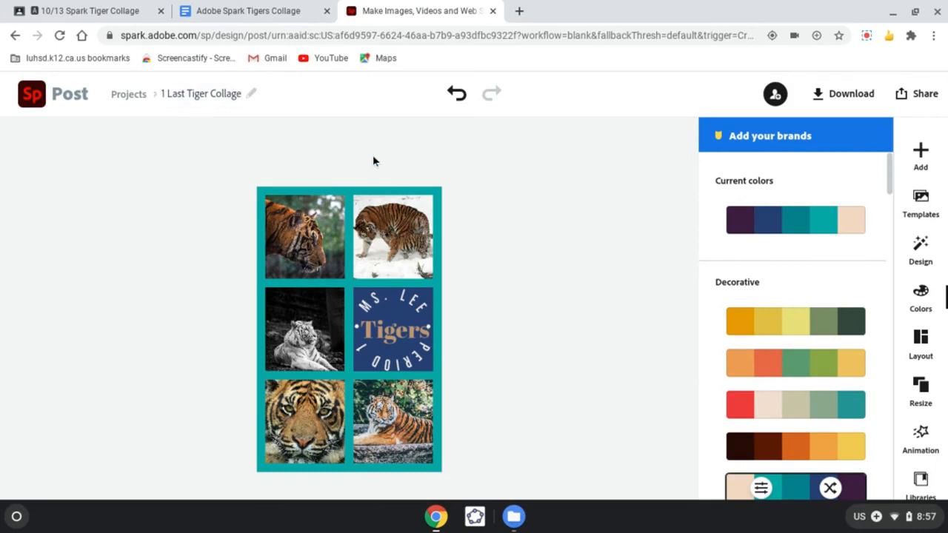
click(846, 94)
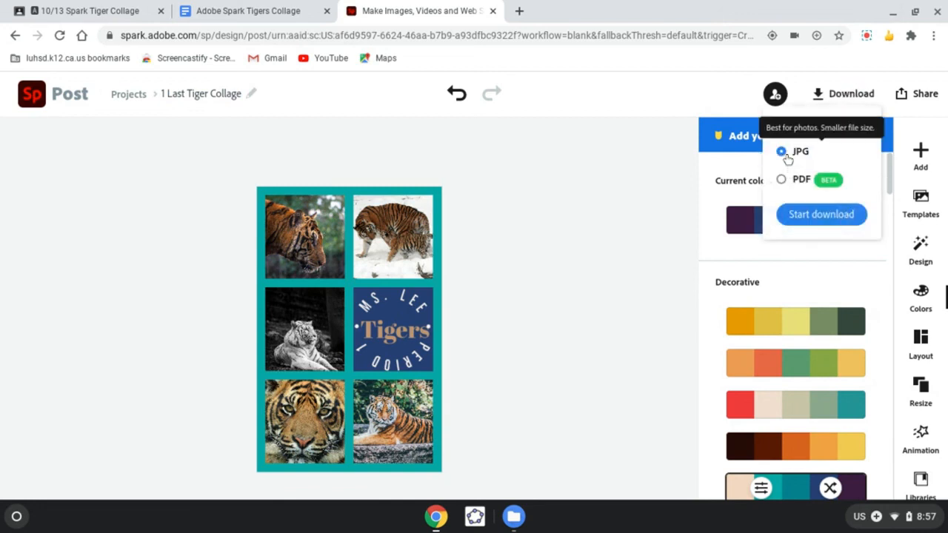
click(821, 215)
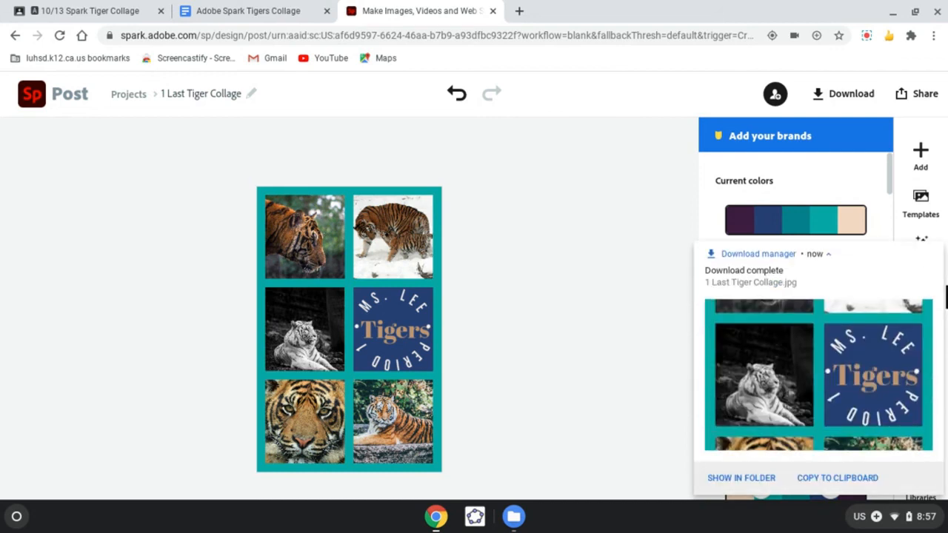
Switch to the "10/13 Spark Tiger Collage" assignment in Google Classroom, attach the named collage JPG from Google Drive and turn it in.
click(74, 10)
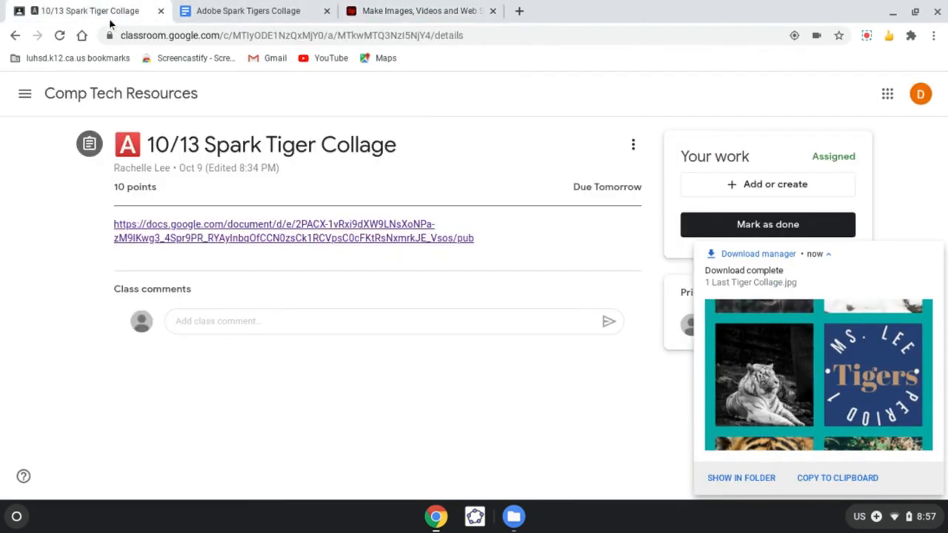
click(700, 183)
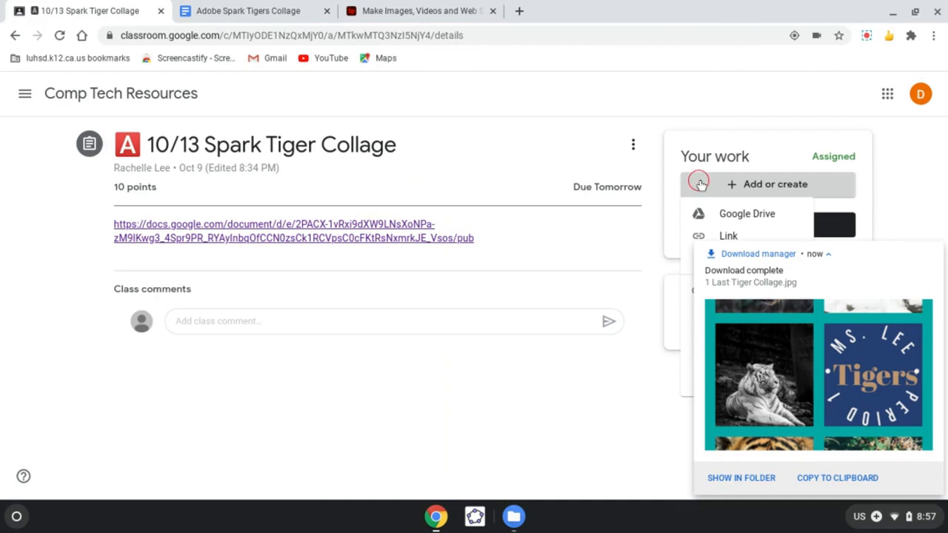
click(719, 214)
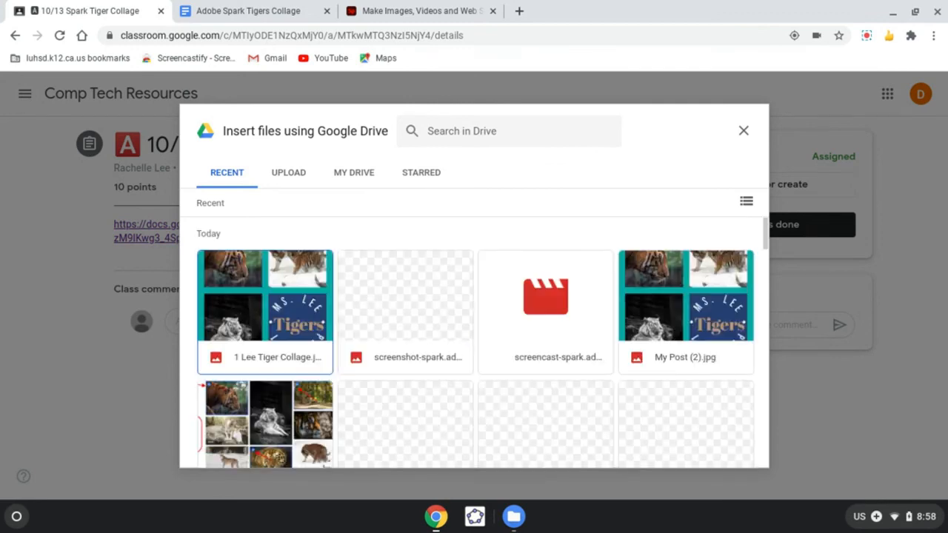
double_click(267, 303)
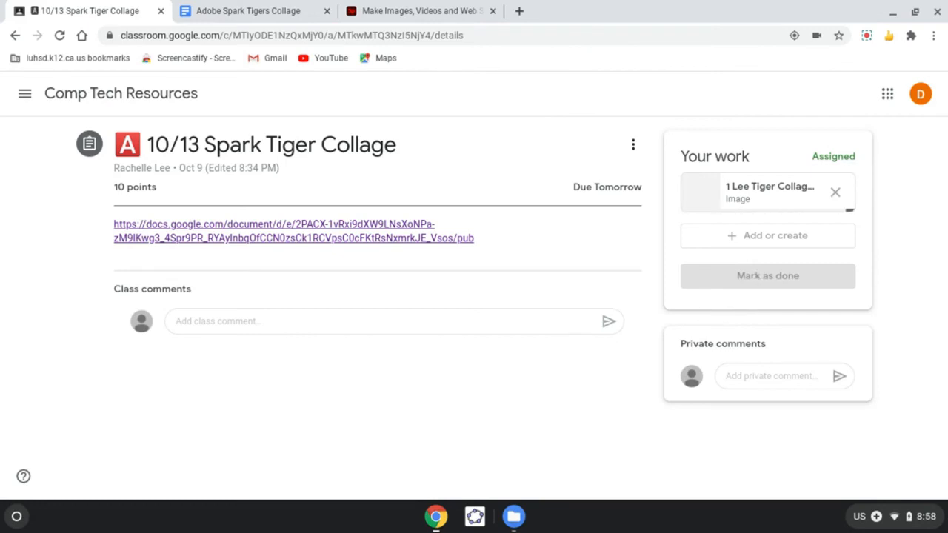
click(756, 276)
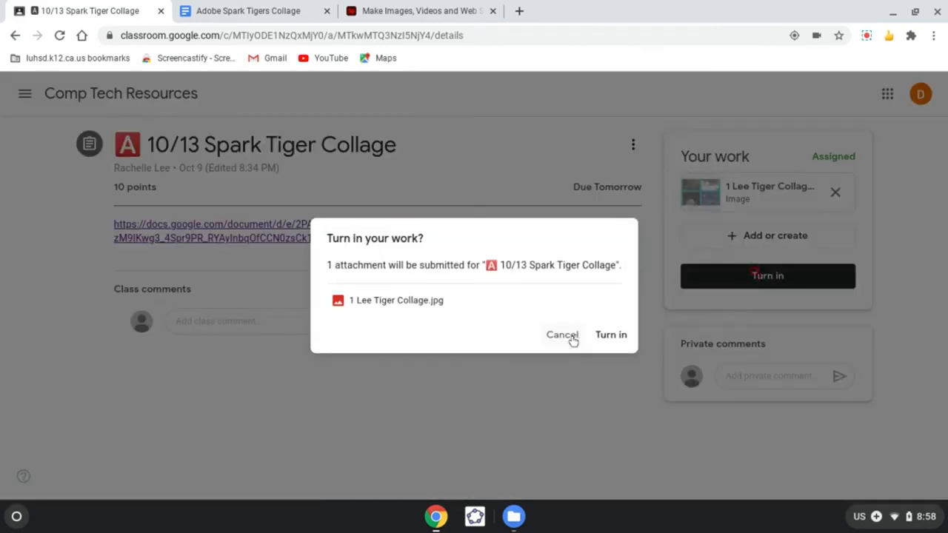
click(600, 340)
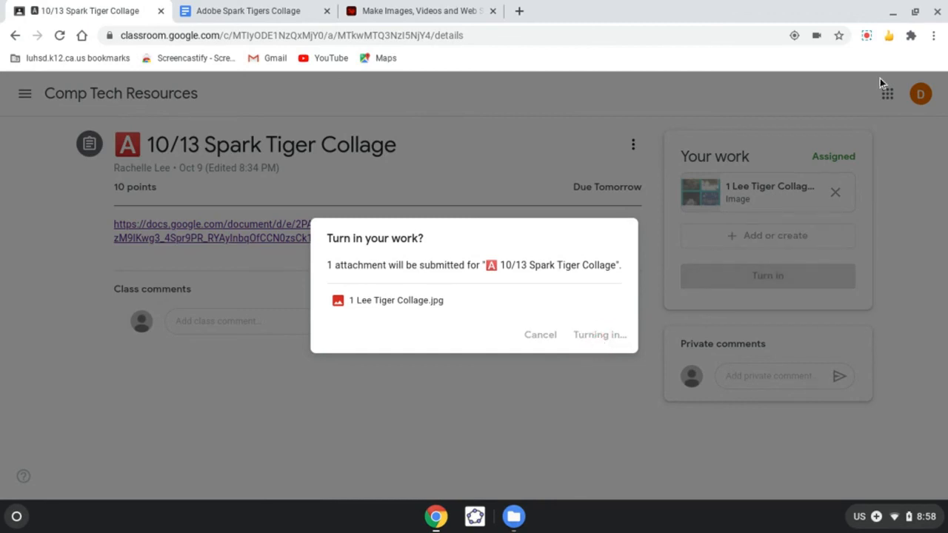